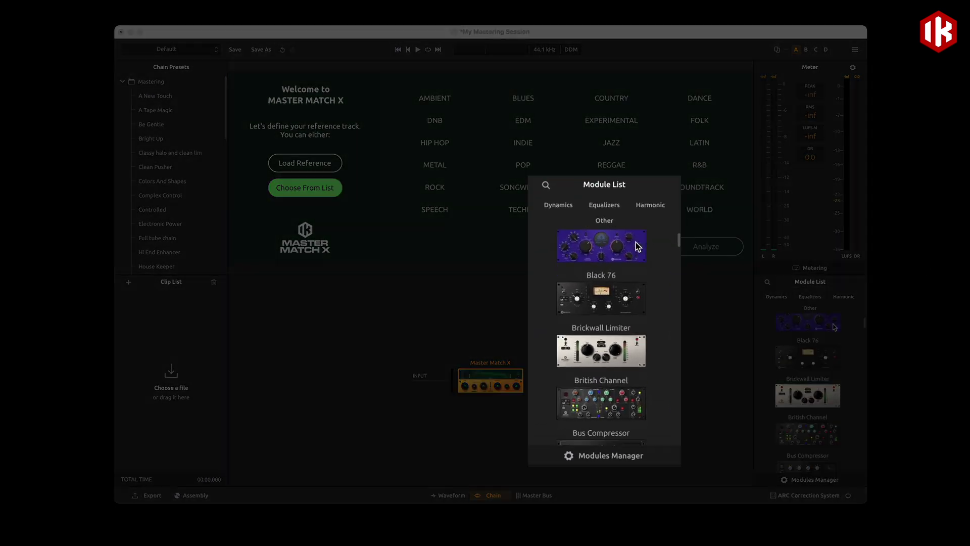
Scroll the Chain Presets list and load Complex Control, then One Smooth Mastering
scroll(812, 323, "down", 5)
scroll(835, 327, "down", 15)
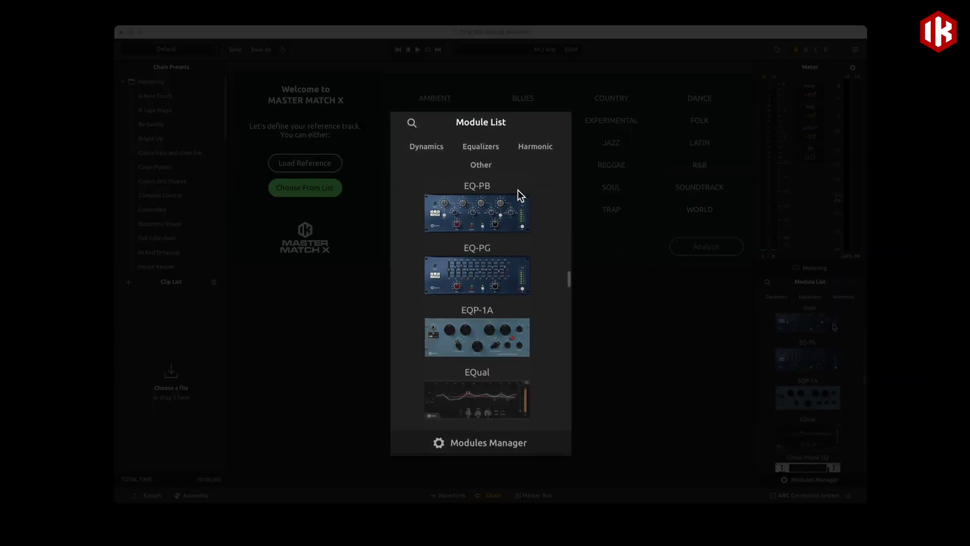
scroll(835, 327, "down", 10)
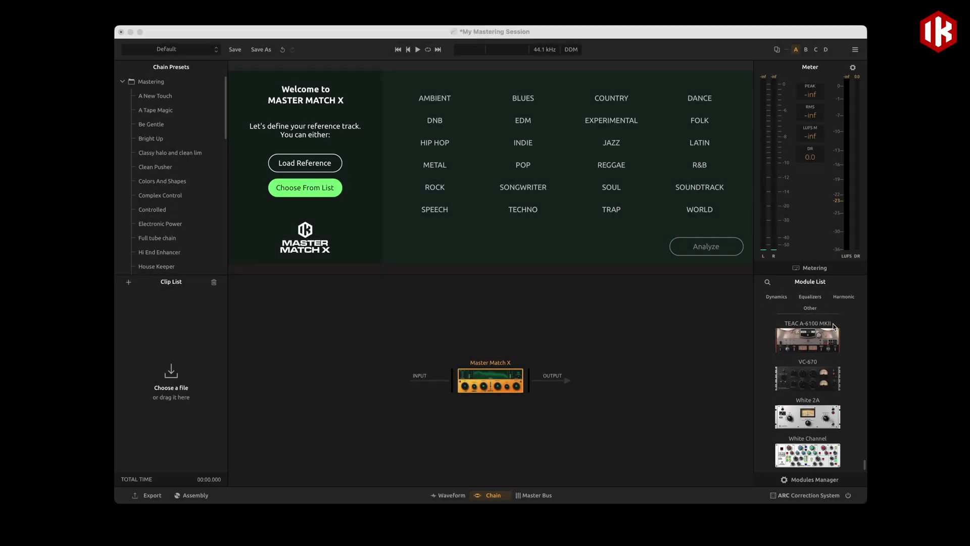
left_click(152, 195)
scroll(152, 194, "down", 3)
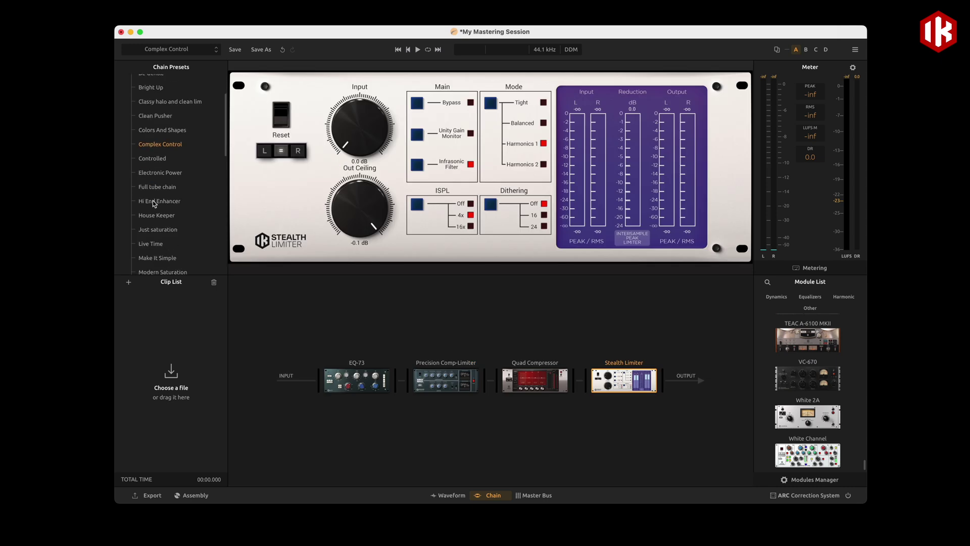
left_click(152, 200)
Audition several further chain presets from the list in turn
scroll(153, 201, "down", 5)
left_click(153, 202)
scroll(152, 202, "down", 3)
left_click(152, 202)
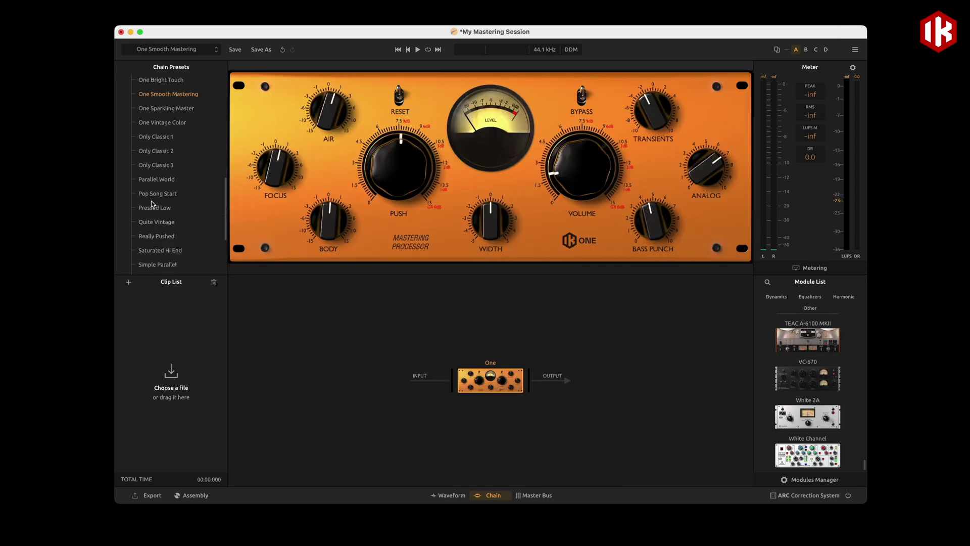
scroll(151, 202, "down", 3)
left_click(152, 202)
scroll(151, 203, "down", 3)
left_click(151, 198)
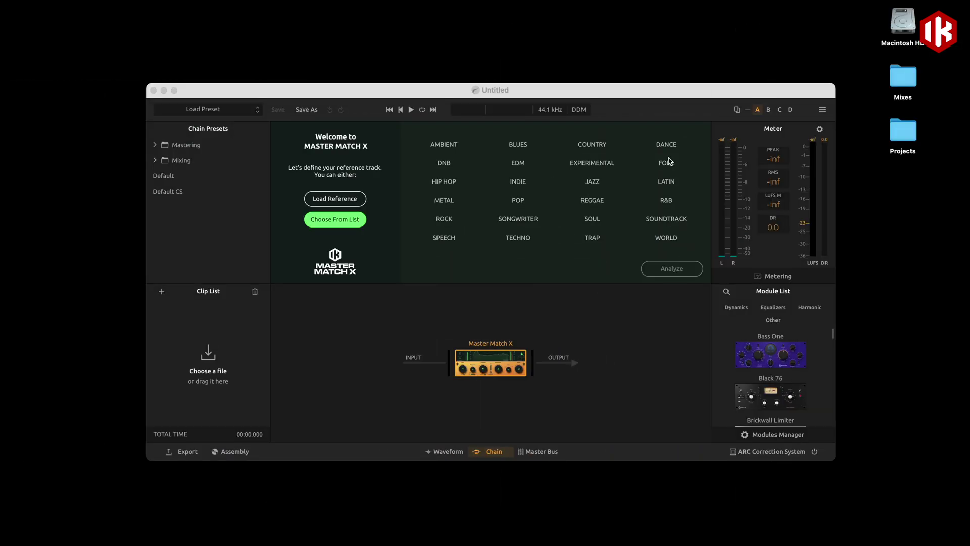
Drag all five mix files from the desktop Mixes folder into the T-RackS 6 clip list
double_click(904, 80)
left_click_drag(702, 150, 352, 337)
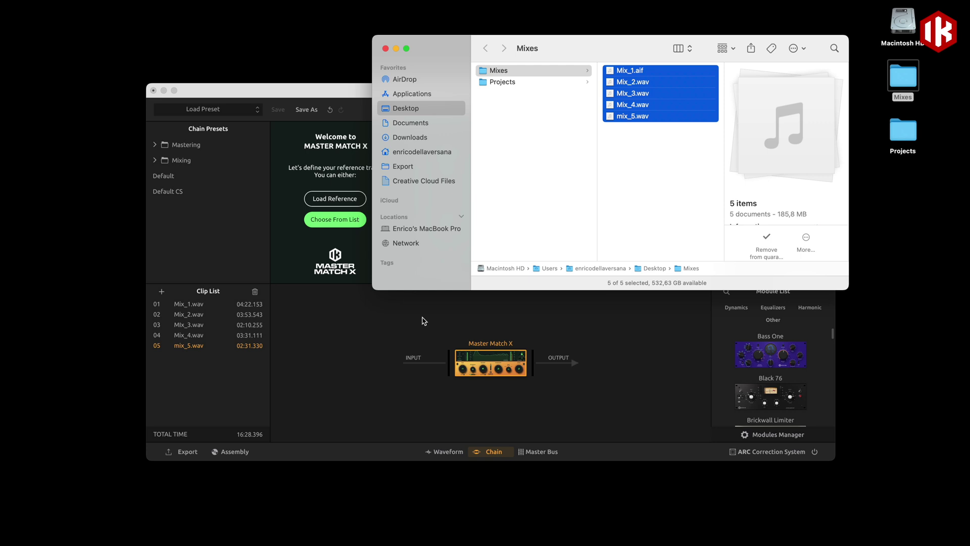
left_click(424, 320)
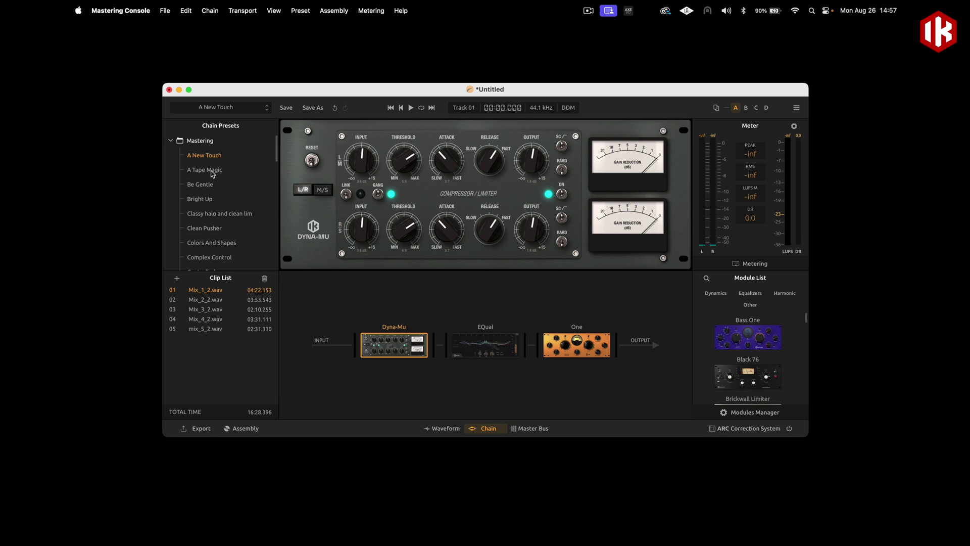
Load Be Gentle, then compare Clean Pusher, Controlled, Electronic Power and Hi End Enhancer in the Presets Browser
left_click(198, 186)
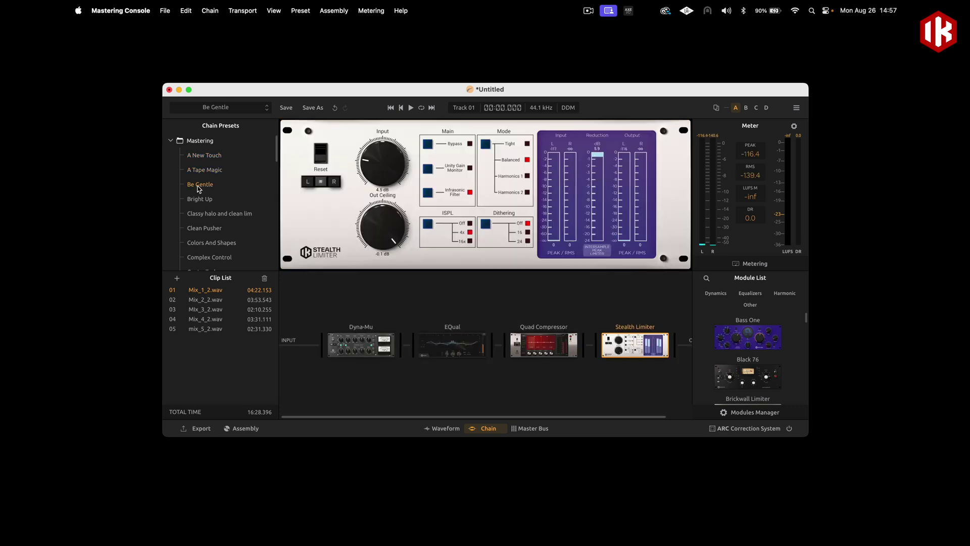
left_click(213, 107)
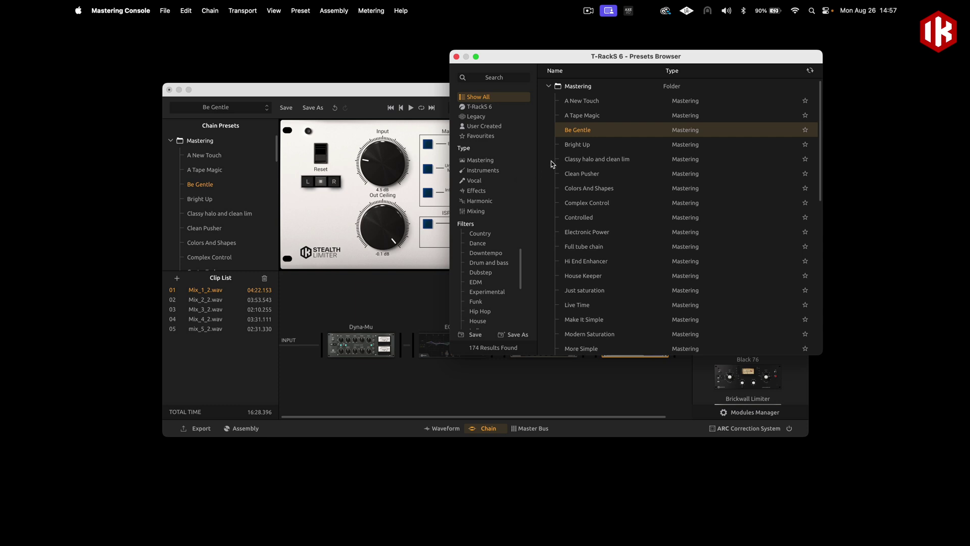
left_click(580, 175)
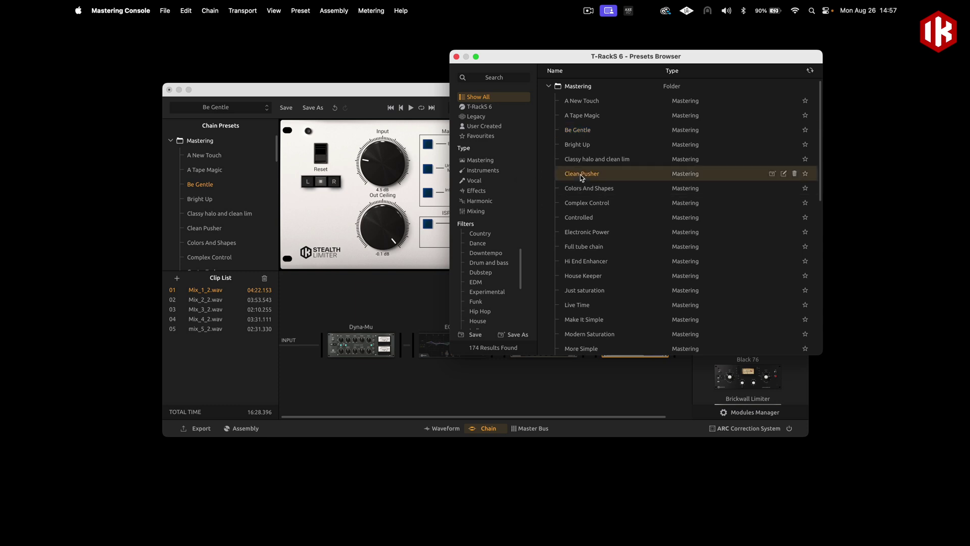
left_click(592, 217)
left_click(592, 231)
left_click(593, 261)
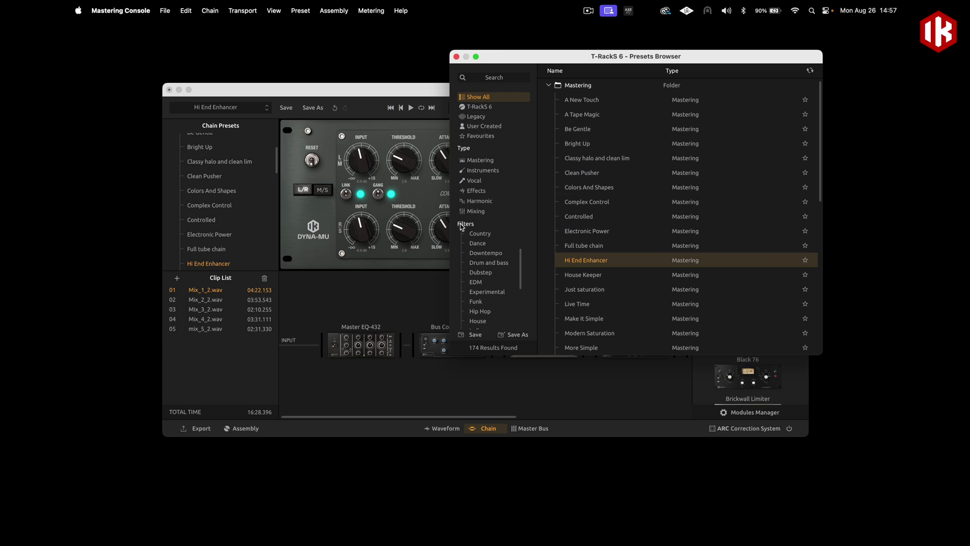
Filter presets by Mastering type and Dubstep genre, clear both filters, and search 'Mas'
left_click(474, 161)
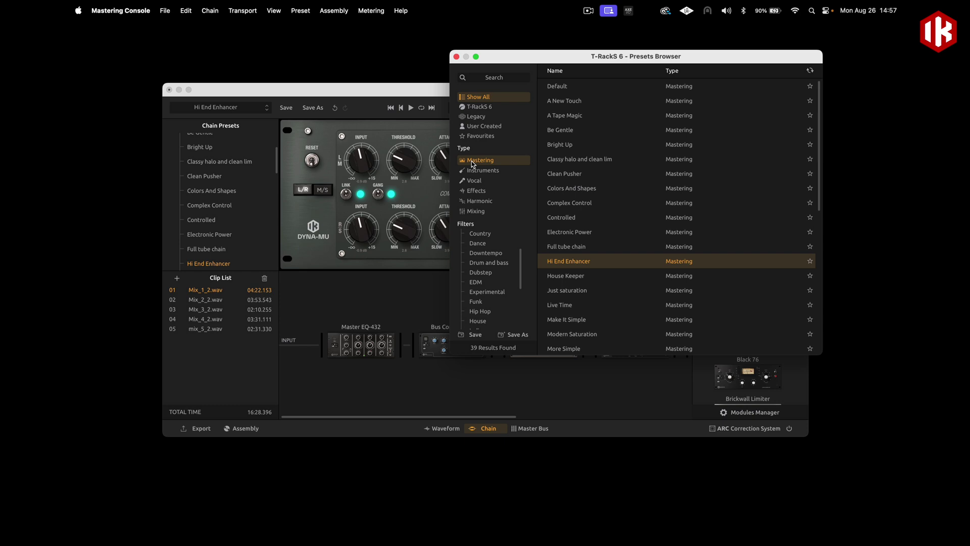
left_click(480, 273)
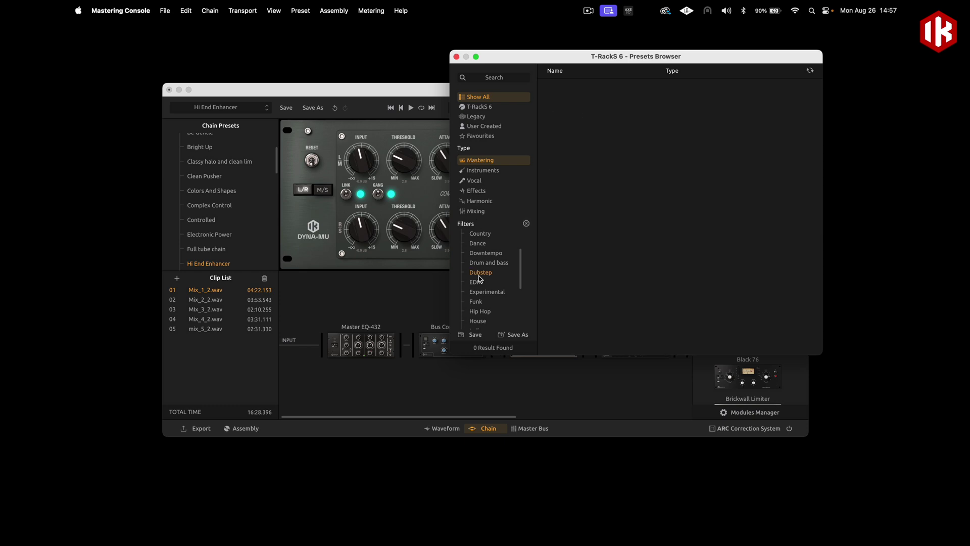
left_click(495, 161)
left_click(492, 272)
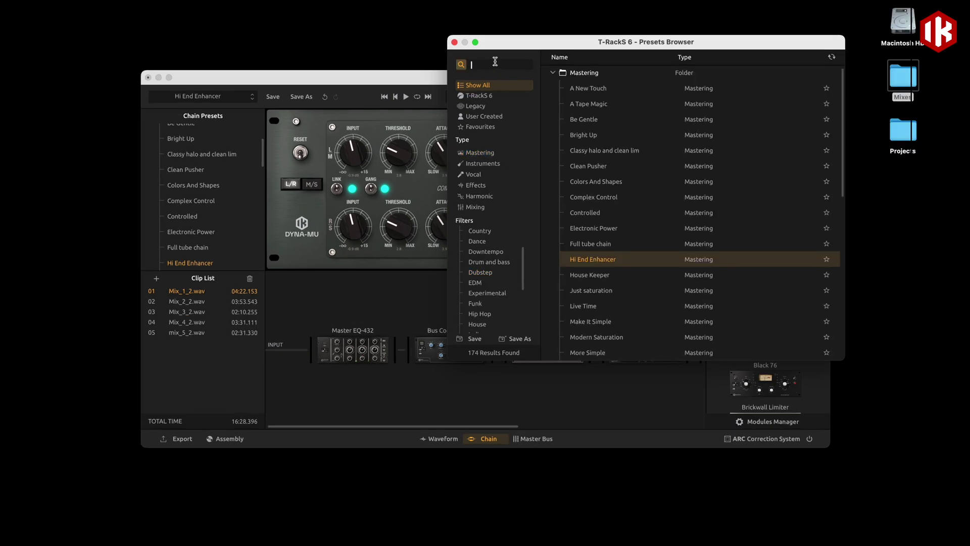
type("Mas")
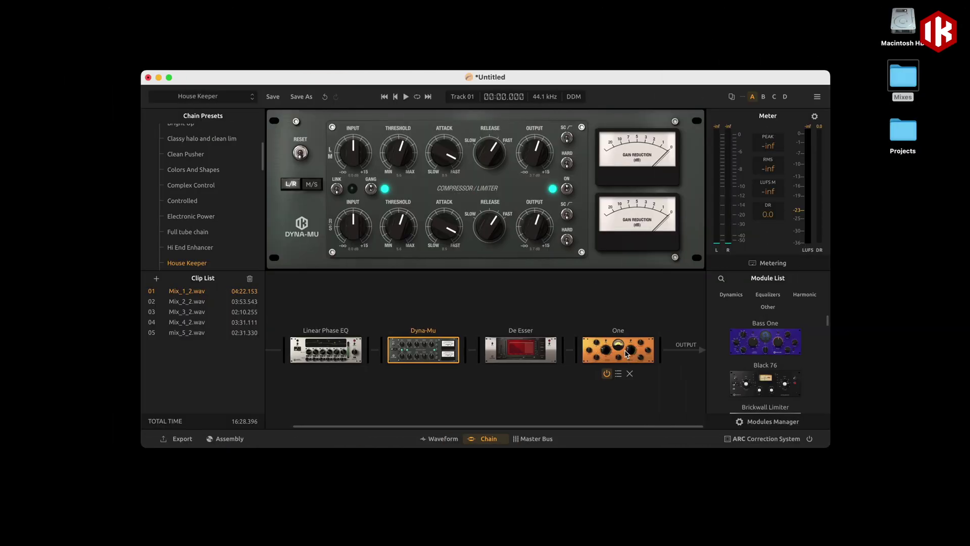
Open the De Esser slot, then the Quad Compressor controls in the reworked chain
left_click(550, 356)
scroll(788, 343, "down", 8)
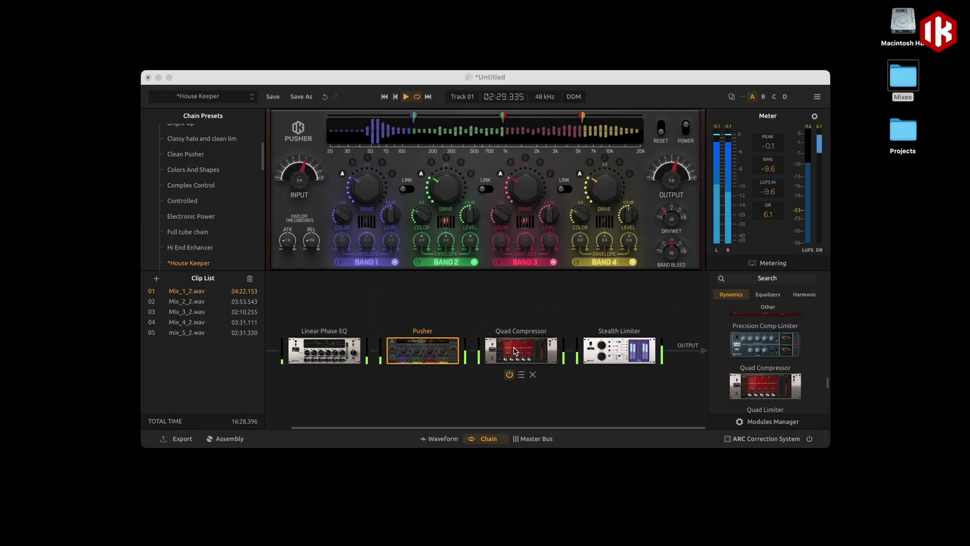
left_click(516, 352)
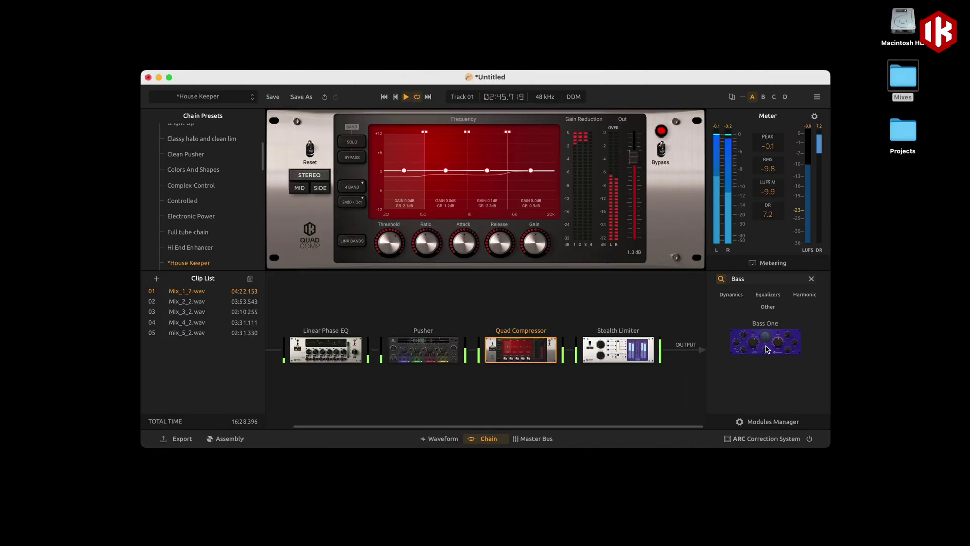
Add Bass One after Linear Phase EQ and Master EQ-432 after Bass One
left_click_drag(766, 341, 438, 346)
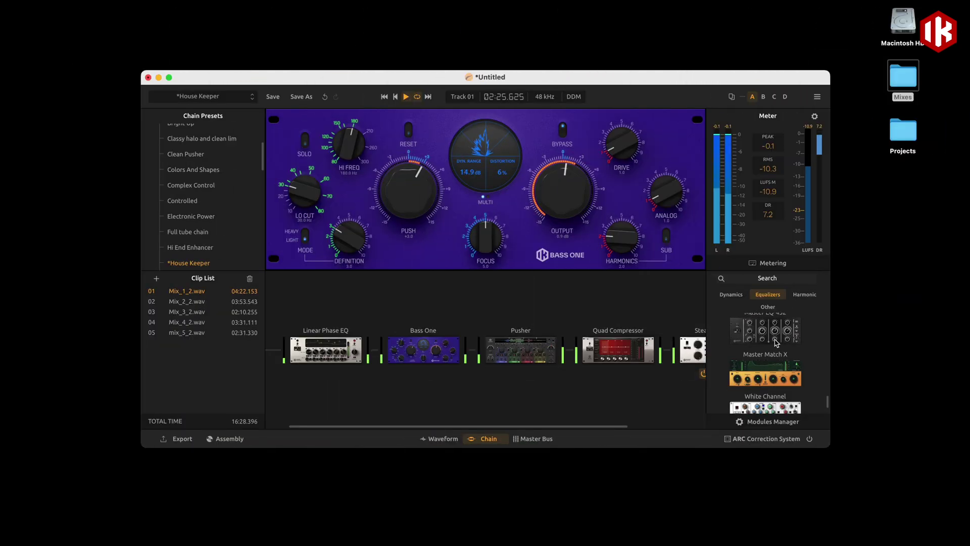
left_click_drag(520, 352, 536, 357)
left_click(766, 297)
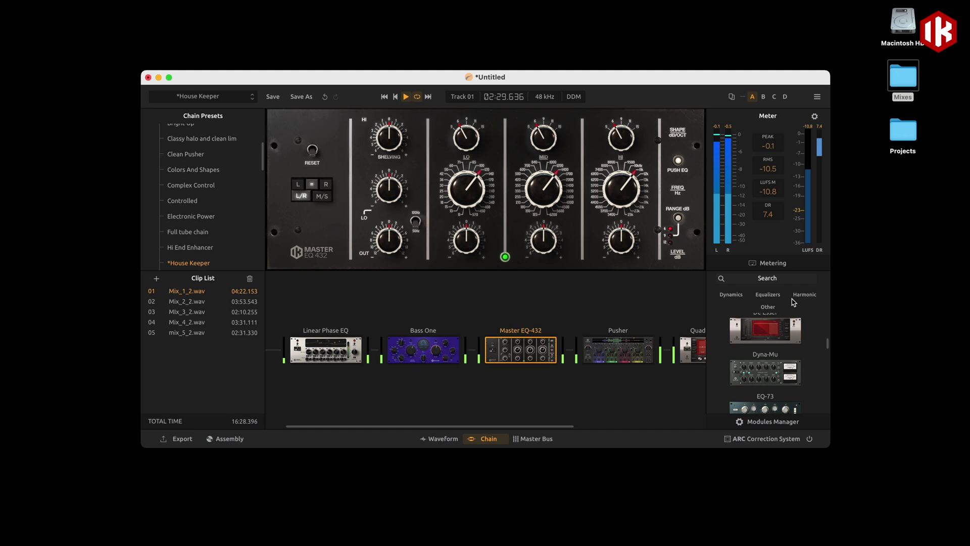
Find Tape Machine 80 among harmonic modules, add it to the chain, and lower its output to -0.6 dB
left_click(801, 299)
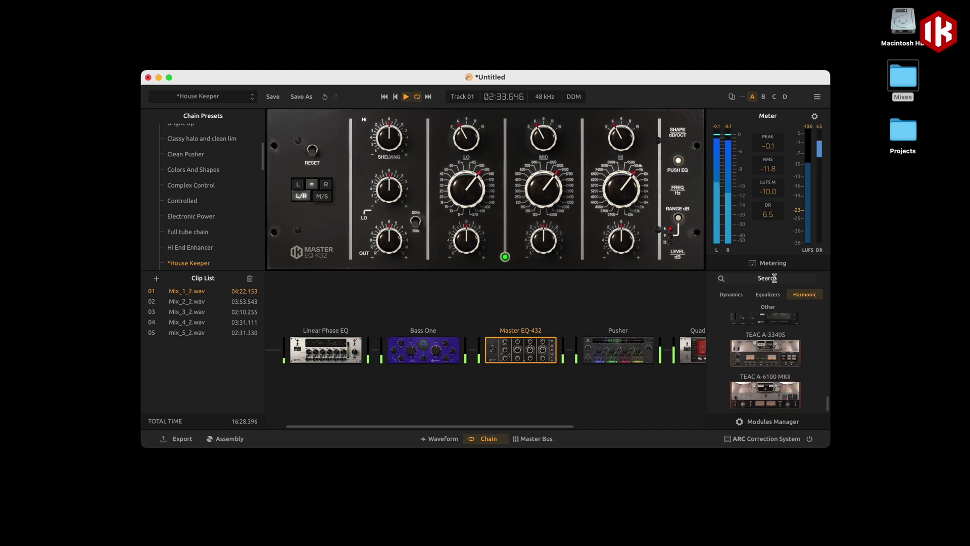
type("Tape")
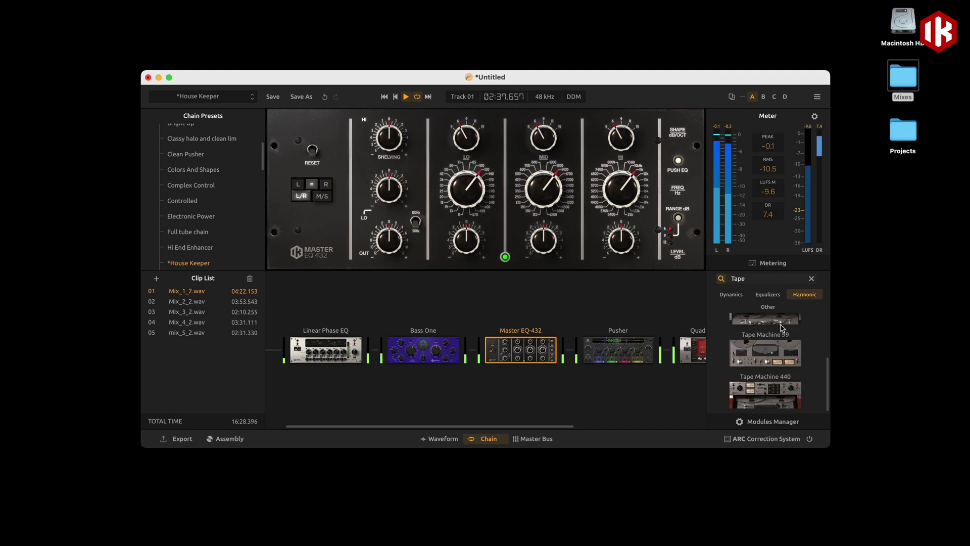
scroll(783, 327, "up", 2)
left_click_drag(766, 337, 657, 338)
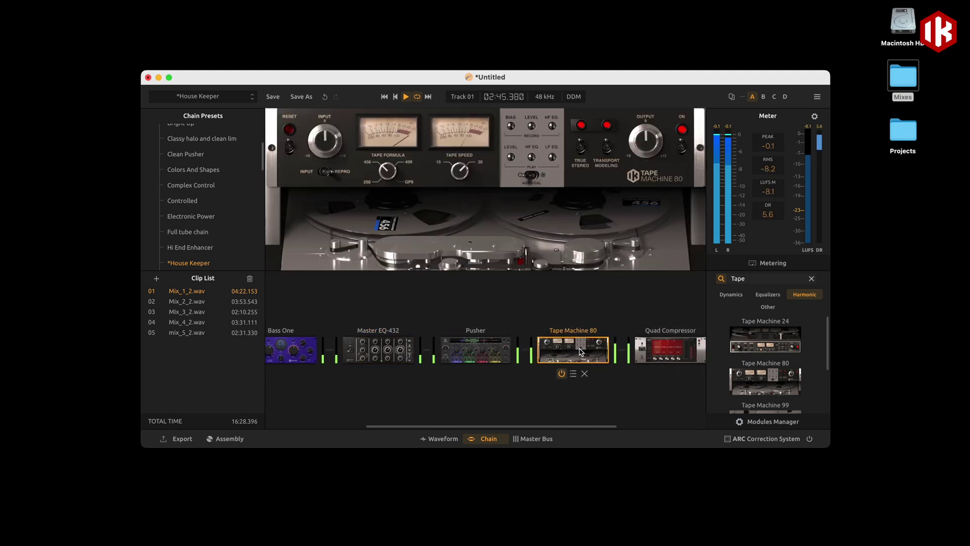
left_click_drag(648, 143, 651, 148)
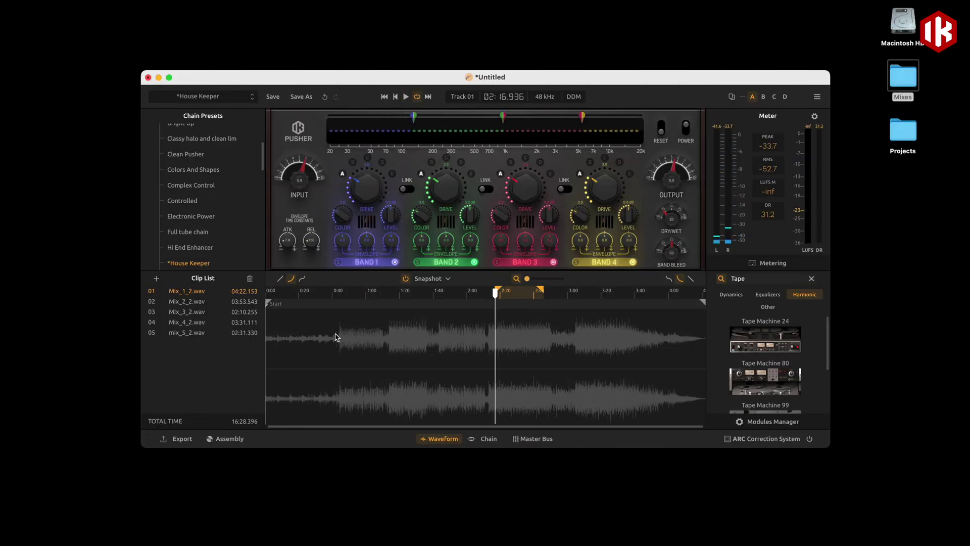
Move Mix_1_2.wav's start marker to about 0:06.7 and place the playhead near 2:08
scroll(267, 368, "up", 5)
left_click_drag(266, 369, 361, 373)
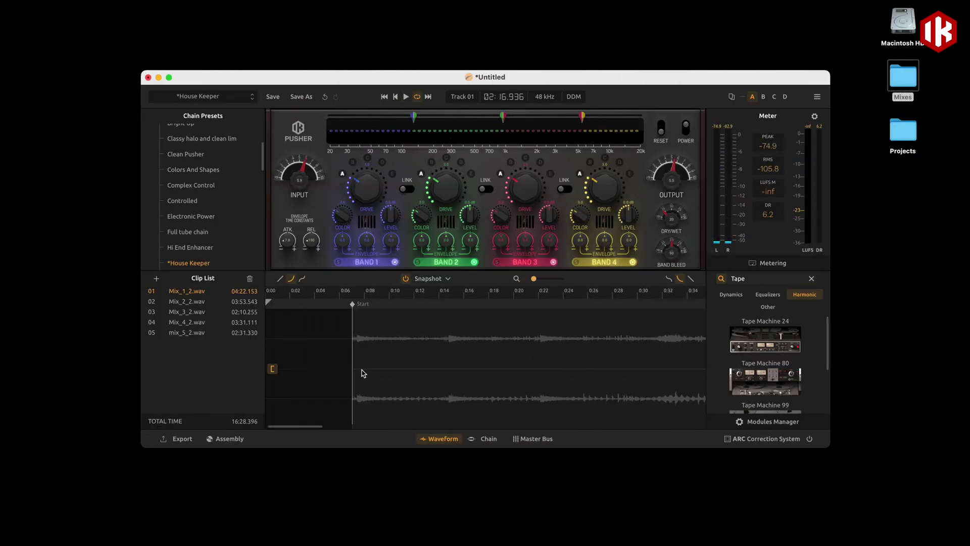
scroll(498, 319, "down", 5)
left_click(487, 293)
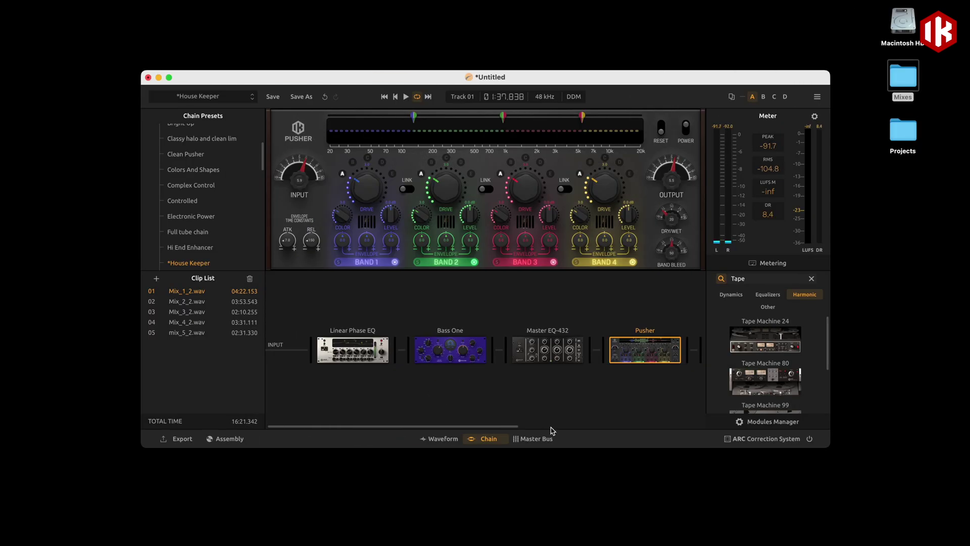
On the master bus, add Channel Strip X from the Equalizers list to Insert 1
left_click(538, 440)
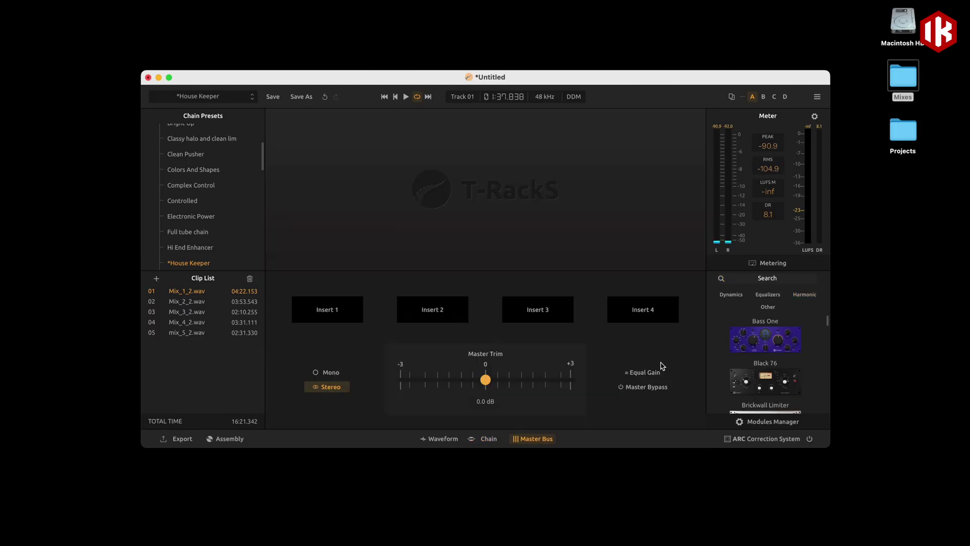
left_click(763, 297)
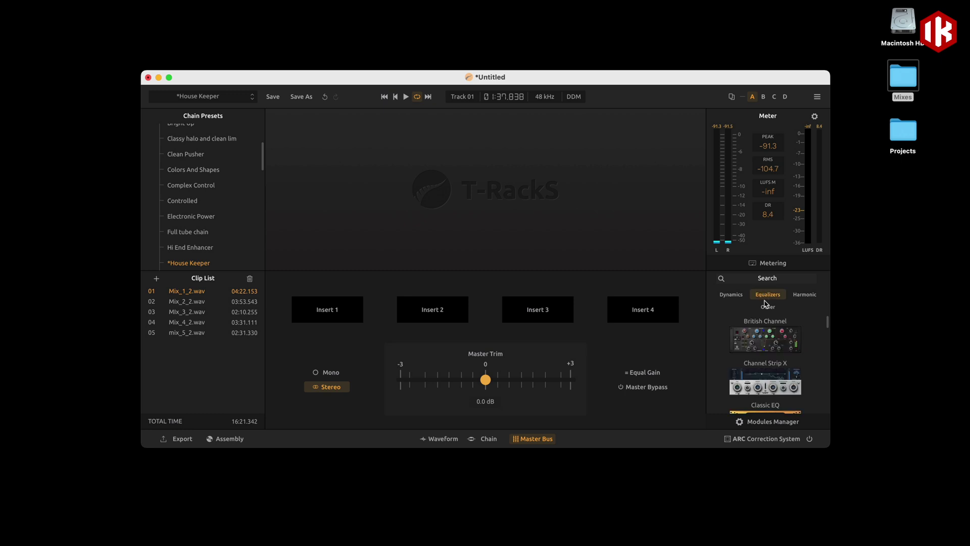
scroll(786, 348, "down", 2)
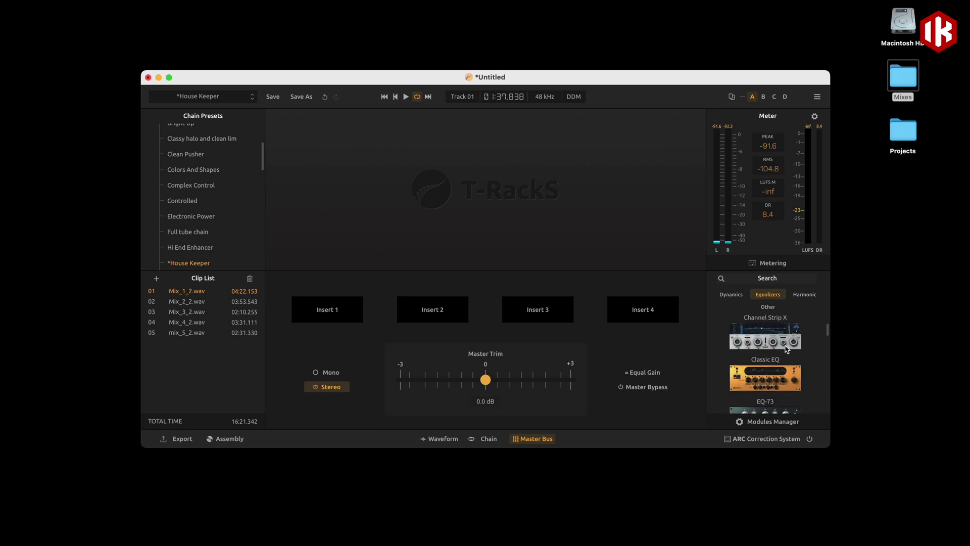
scroll(786, 349, "down", 2)
scroll(787, 348, "up", 4)
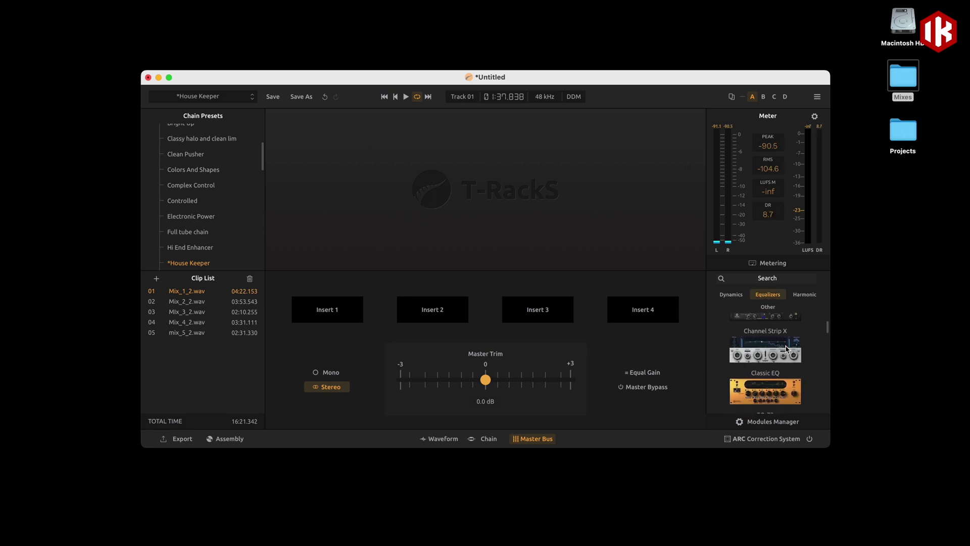
left_click_drag(784, 352, 366, 303)
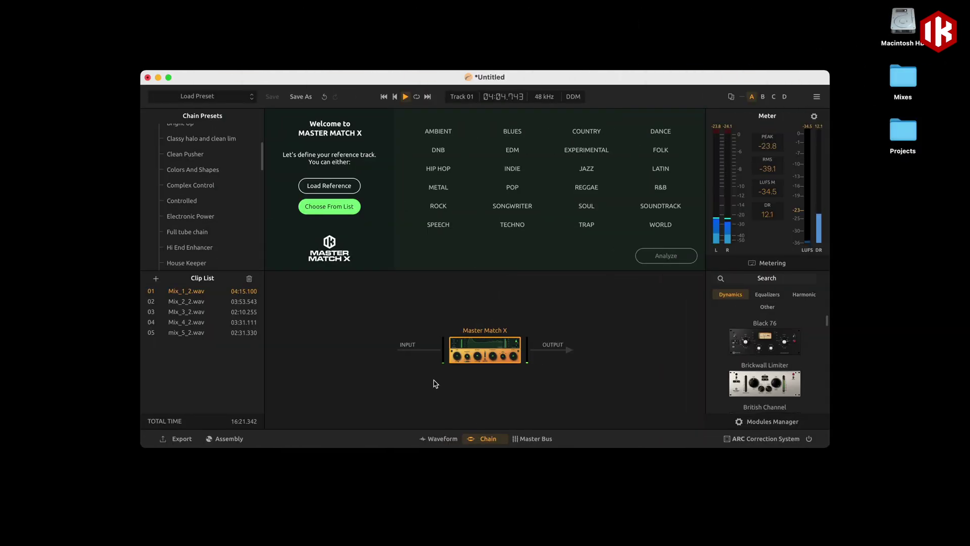
Open the full TR6 Metering window, move it to the upper left and enlarge it
left_click(755, 262)
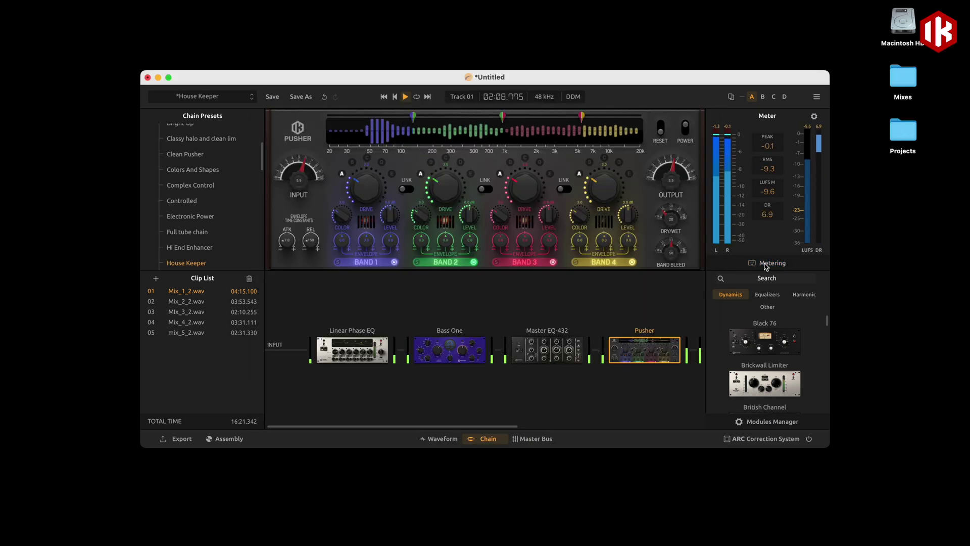
left_click(766, 263)
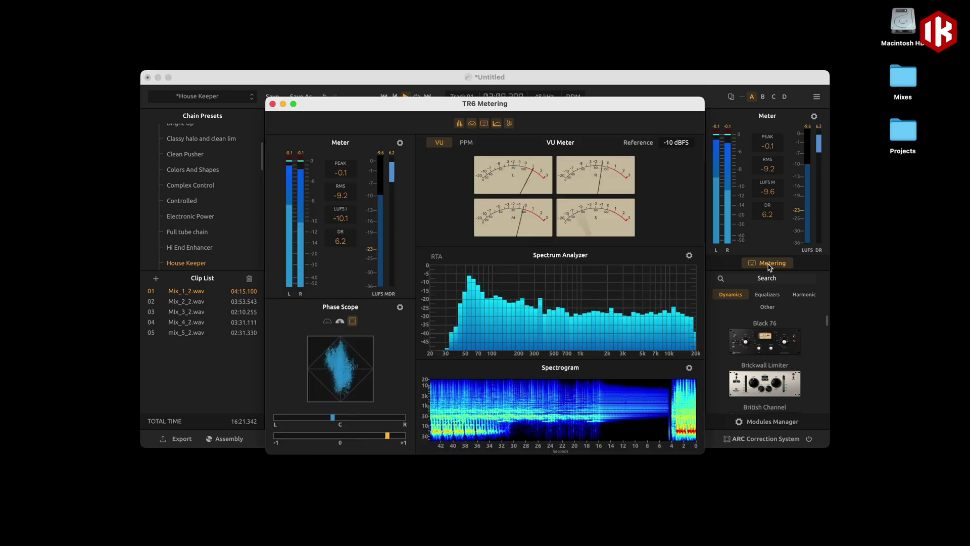
left_click_drag(446, 108, 326, 47)
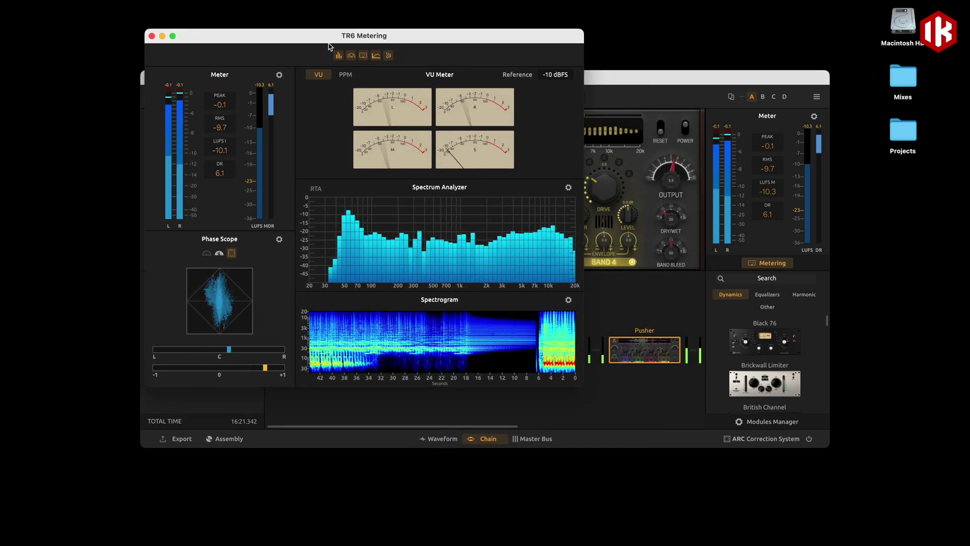
left_click_drag(582, 386, 915, 451)
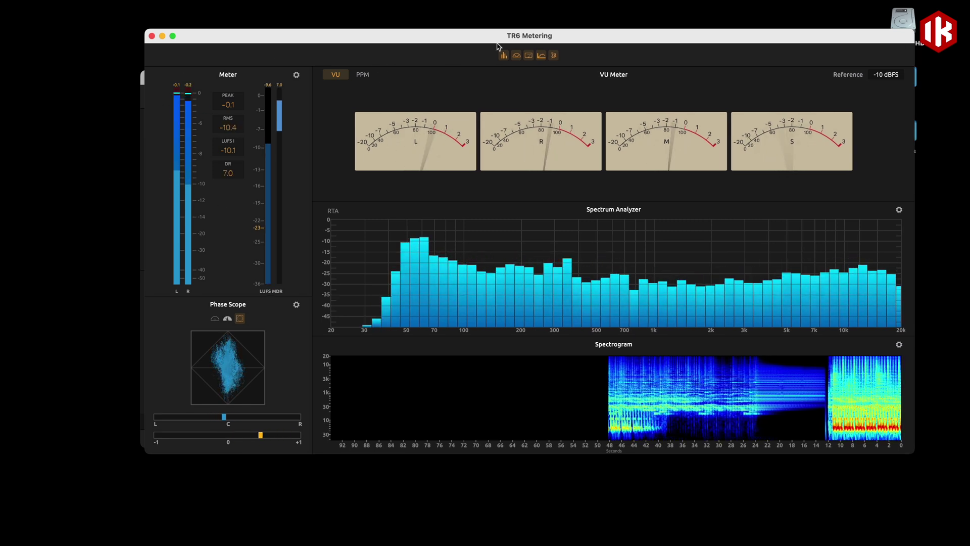
Hide Phase Scope and Spectrum Analyzer, narrow the level meters, give VU meters a 2x2 grid, and narrow the window
left_click(516, 55)
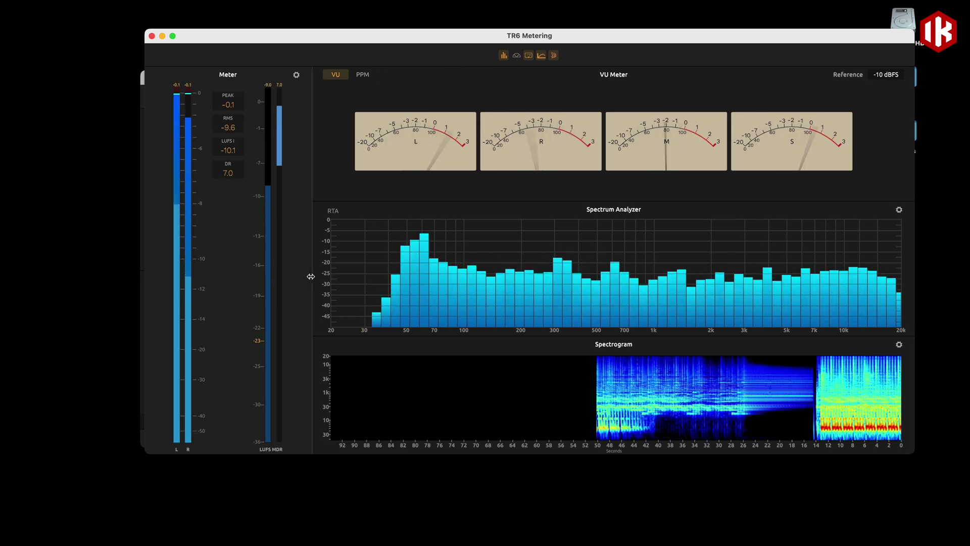
left_click_drag(310, 278, 227, 274)
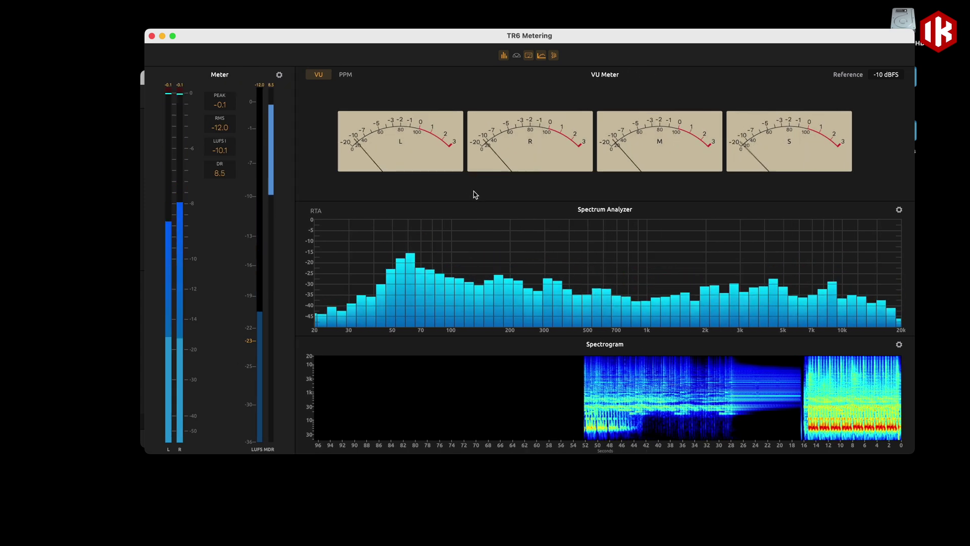
left_click_drag(462, 199, 462, 267)
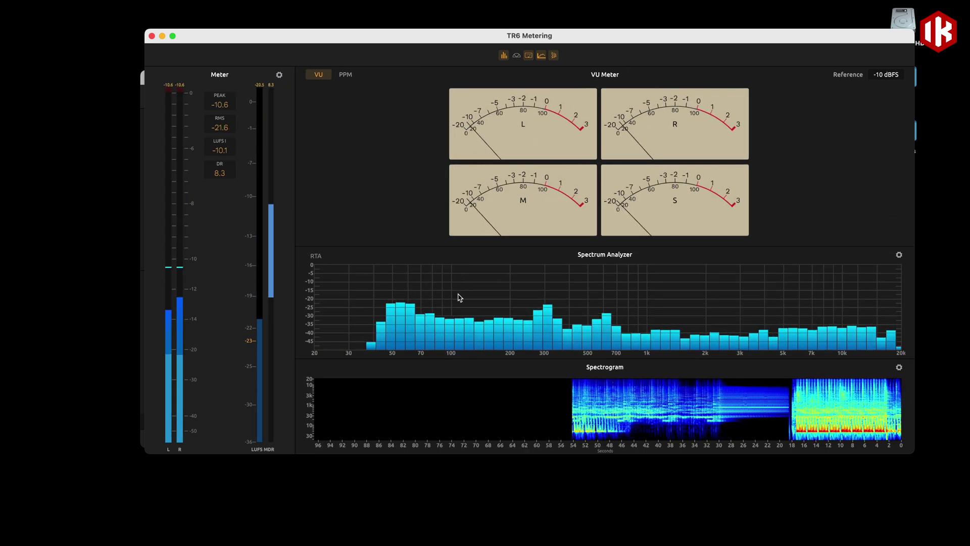
left_click(541, 56)
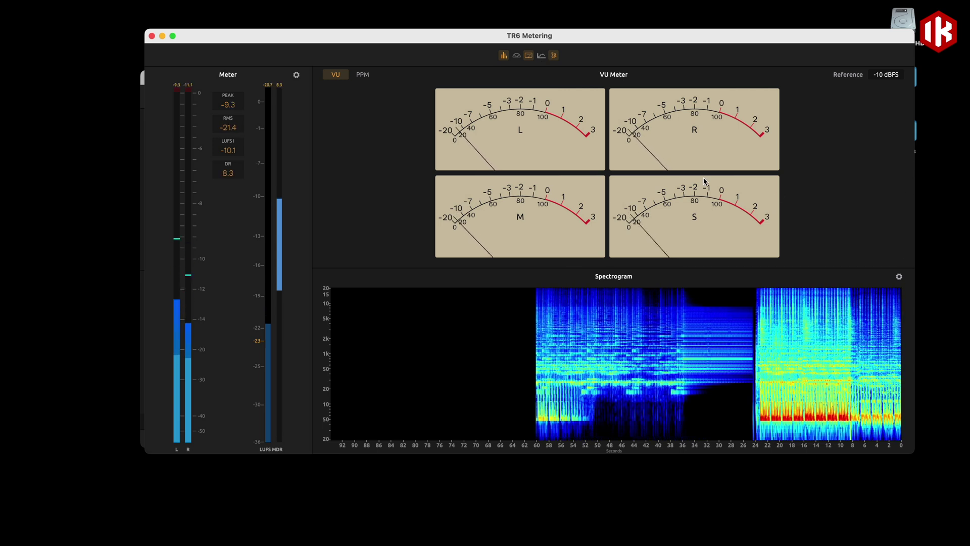
left_click_drag(915, 167, 525, 165)
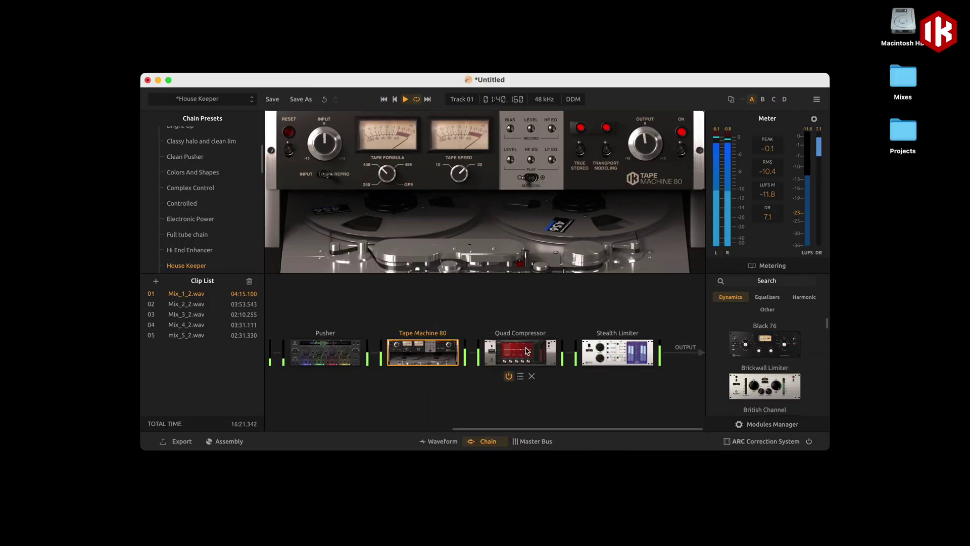
Turn on ARC room correction and open its ARC4 window, moving it off the meters
left_click(809, 442)
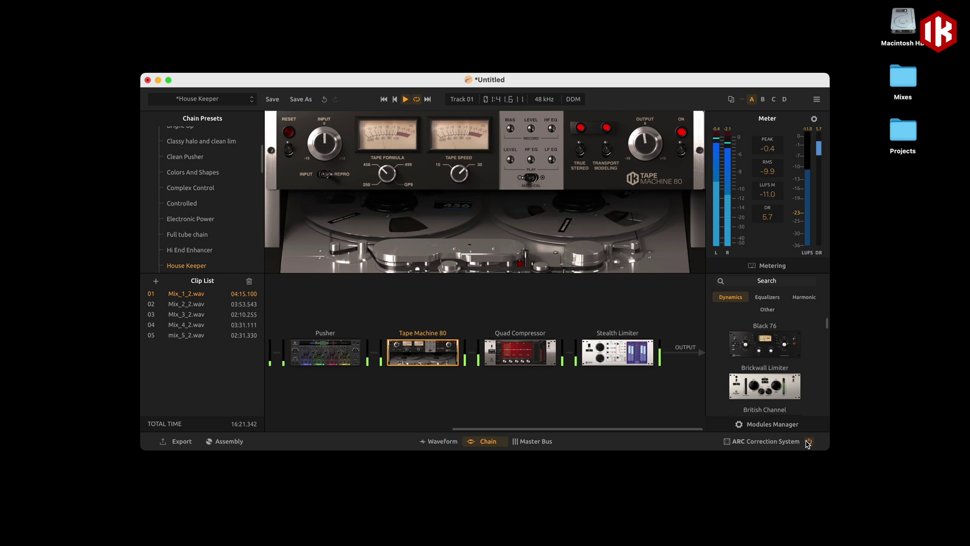
left_click(778, 443)
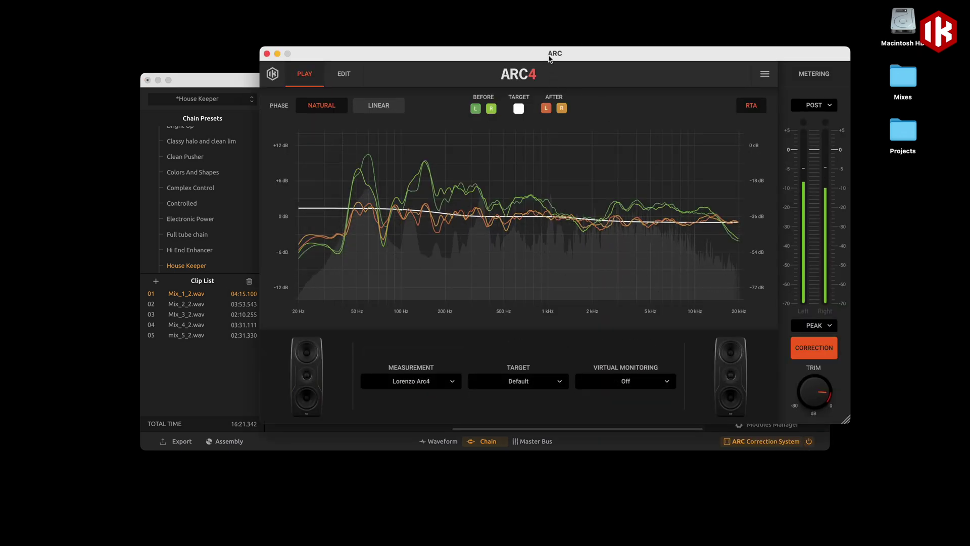
left_click_drag(550, 59, 455, 41)
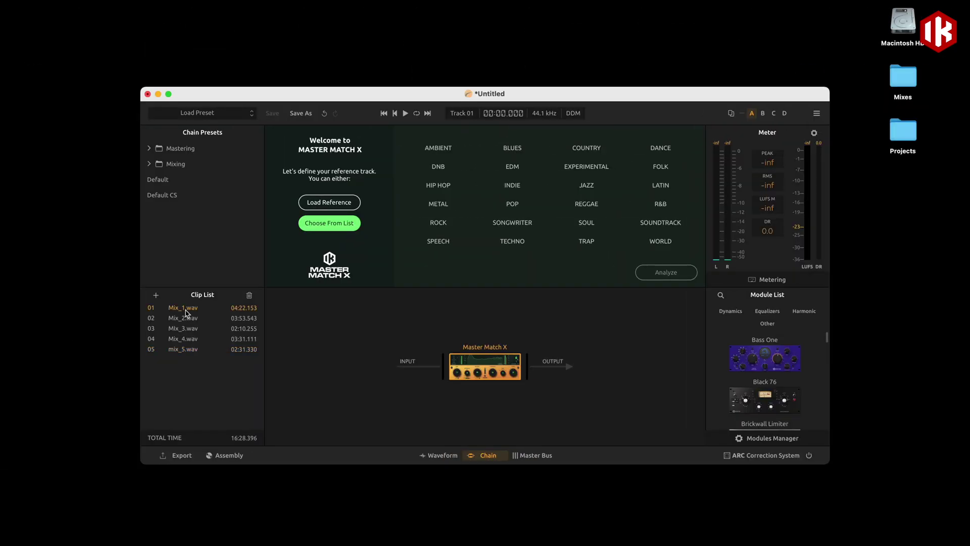
In Album Assembly, move Mix_2 to start at 04:16.088 overlapping track 1, then select Mix_3
left_click(216, 458)
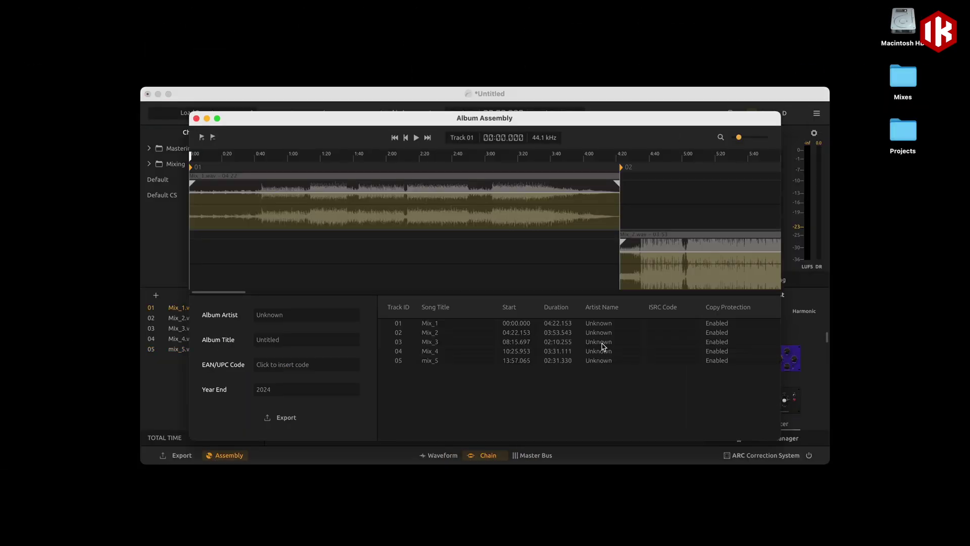
left_click_drag(738, 136, 737, 140)
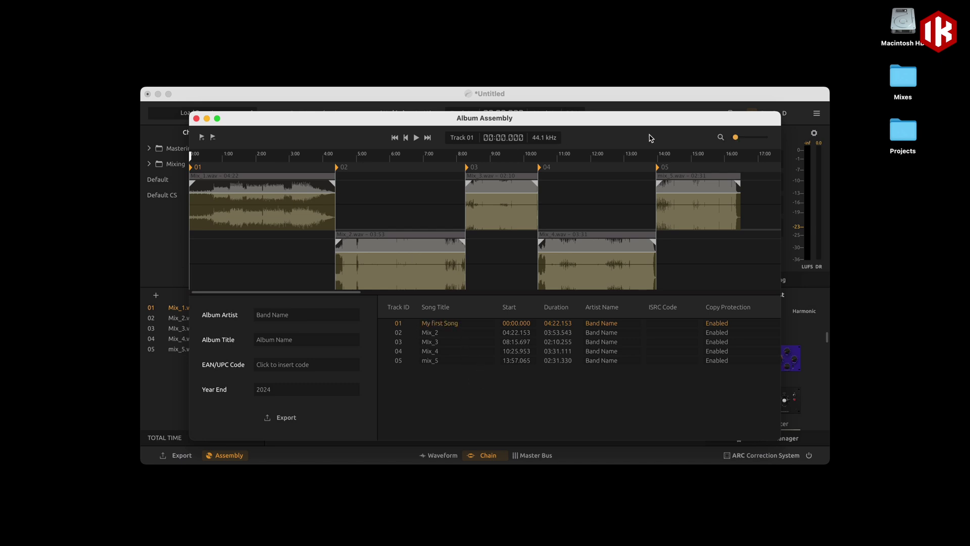
scroll(528, 235, "up", 3)
left_click_drag(528, 235, 508, 235)
left_click_drag(741, 138, 736, 137)
left_click(435, 177)
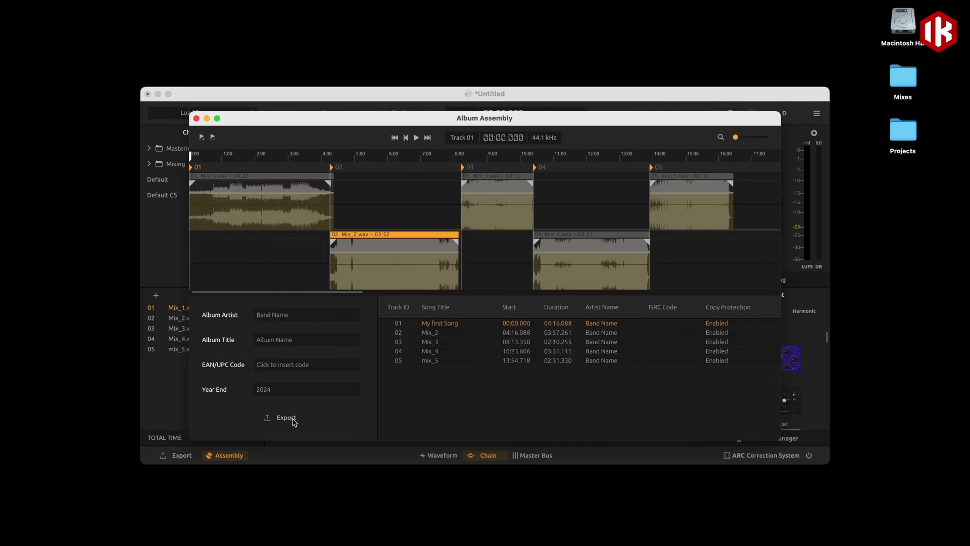
Compare the All Files and Audio Montage album export settings, setting montage mode to DDP
left_click(293, 420)
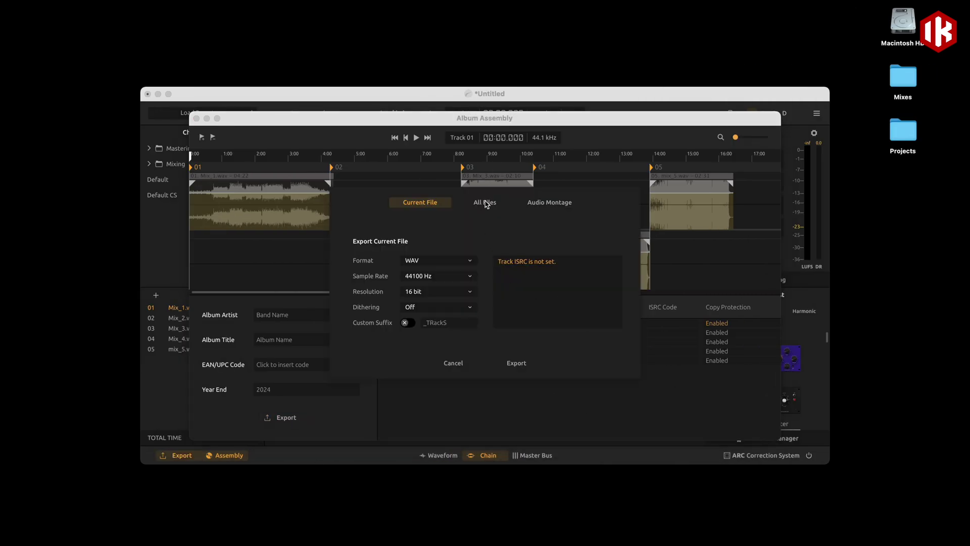
left_click(486, 204)
left_click(547, 203)
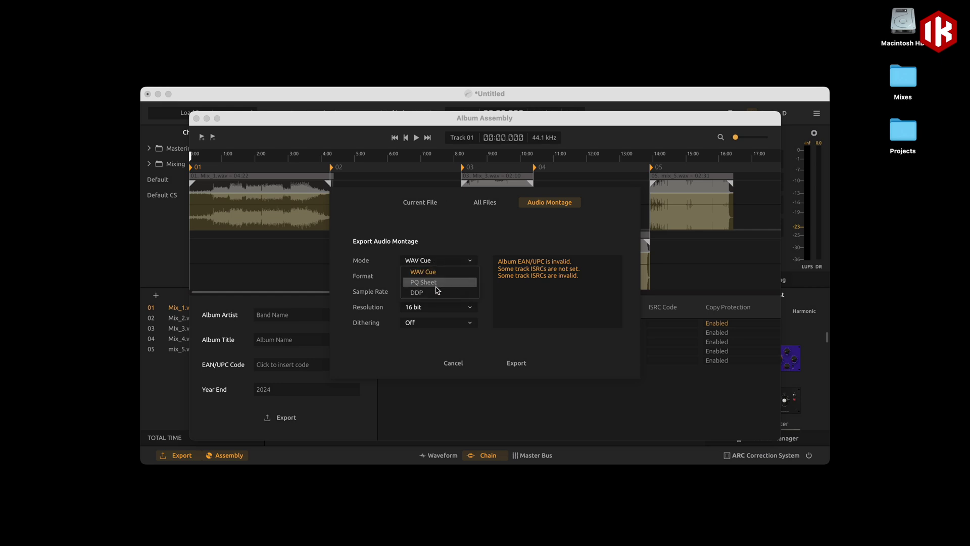
left_click(438, 293)
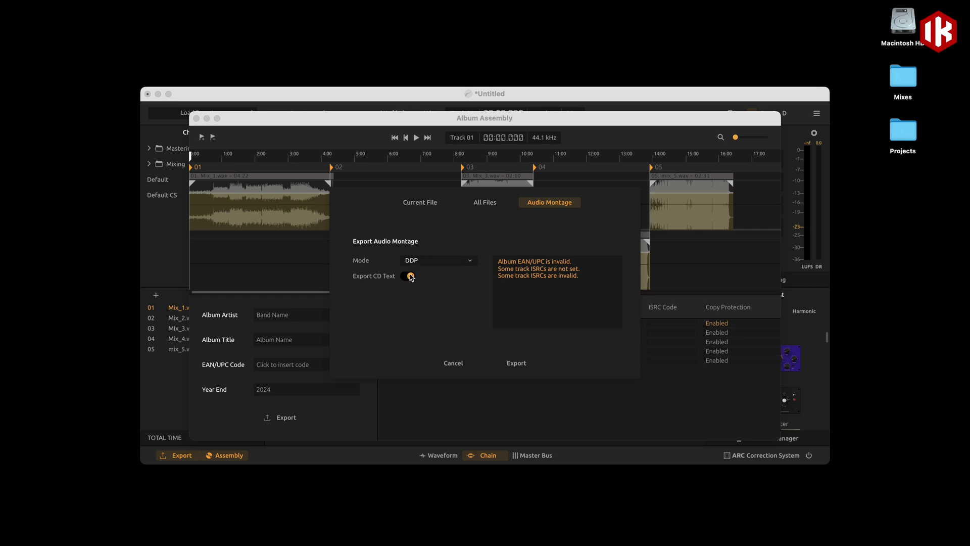
left_click(479, 205)
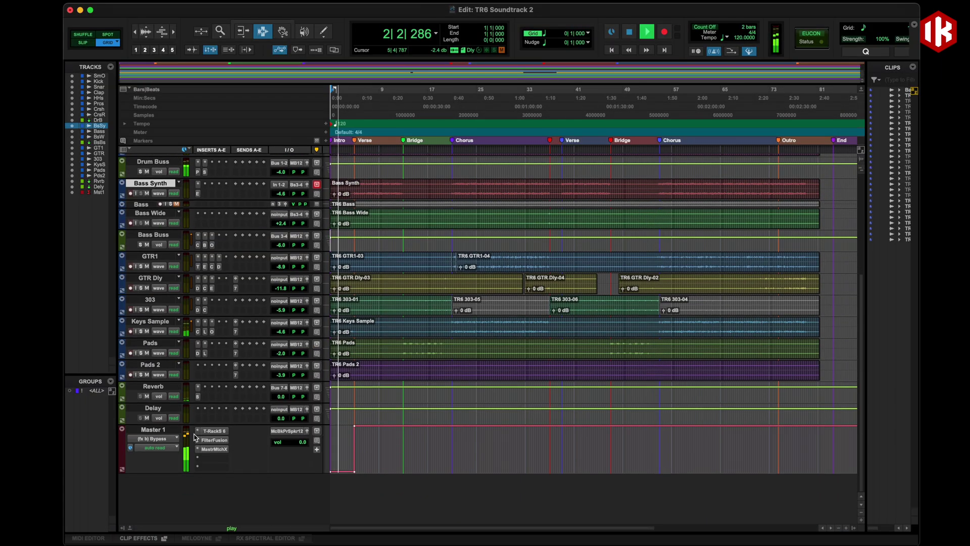
Open T-RackS 6 on Master 1 and browse the Mixing preset folders: Keys, Mix Buss, Drums and Bass
left_click(212, 431)
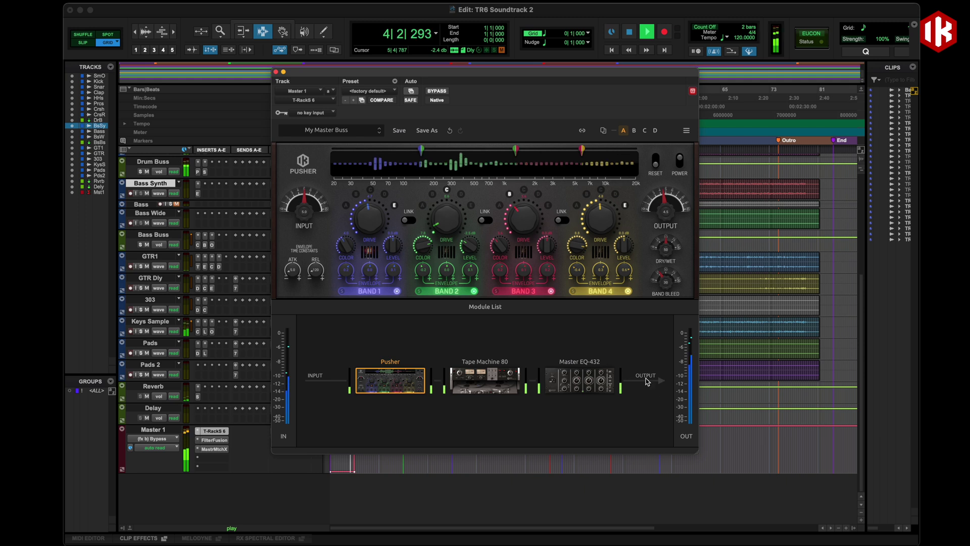
left_click(331, 130)
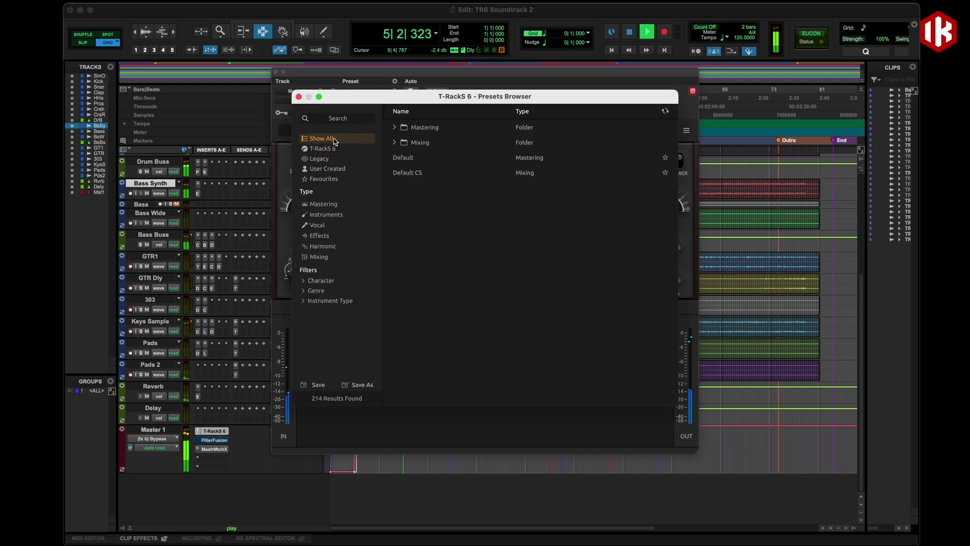
left_click_drag(350, 104, 470, 124)
left_click(504, 158)
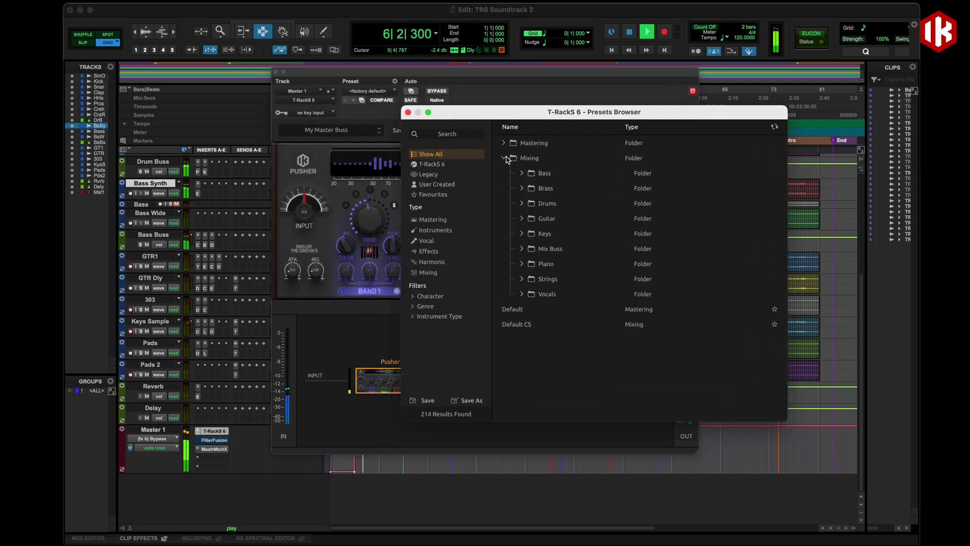
left_click(523, 234)
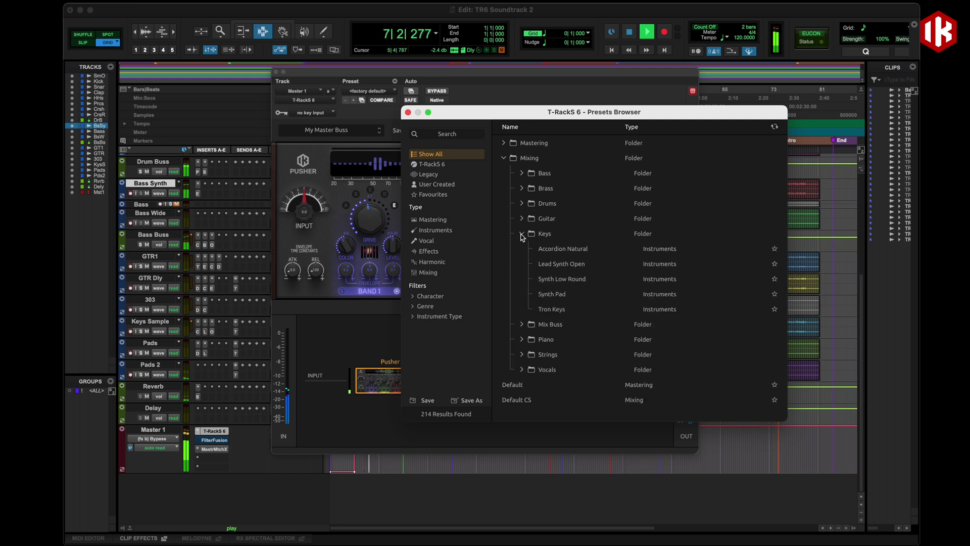
left_click(523, 325)
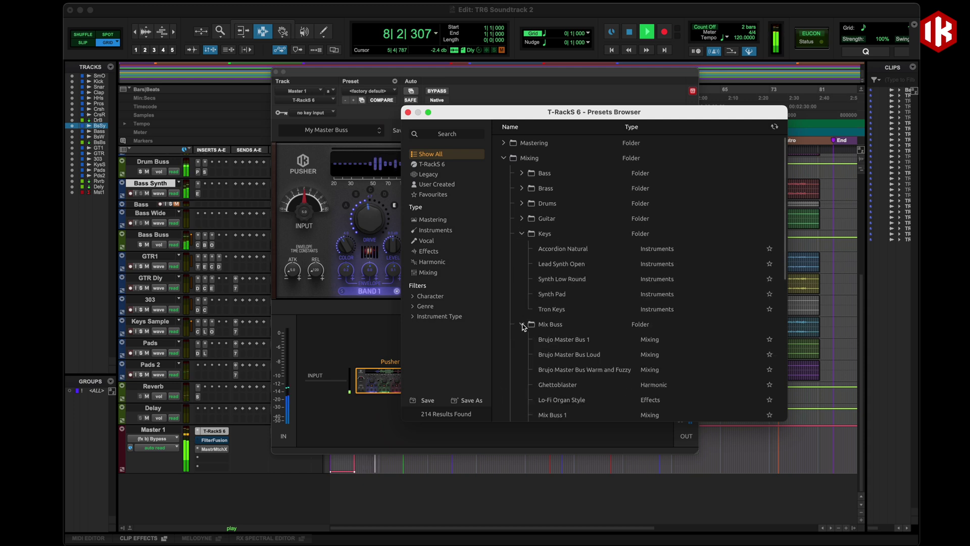
left_click(523, 326)
left_click(523, 234)
left_click(522, 204)
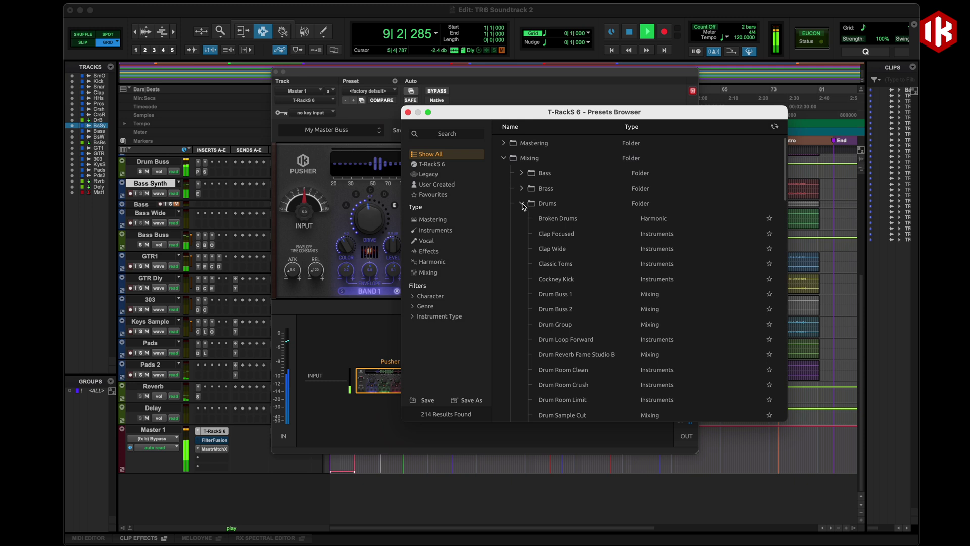
left_click(522, 204)
left_click(523, 174)
left_click(522, 173)
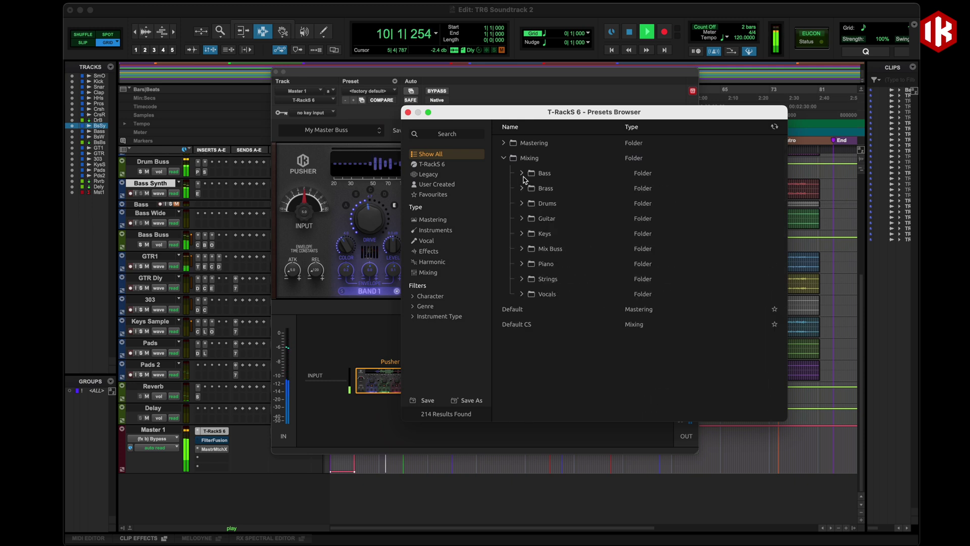
Look through the module list, then return to Pusher with the presets browser reopened
left_click(408, 113)
left_click(484, 307)
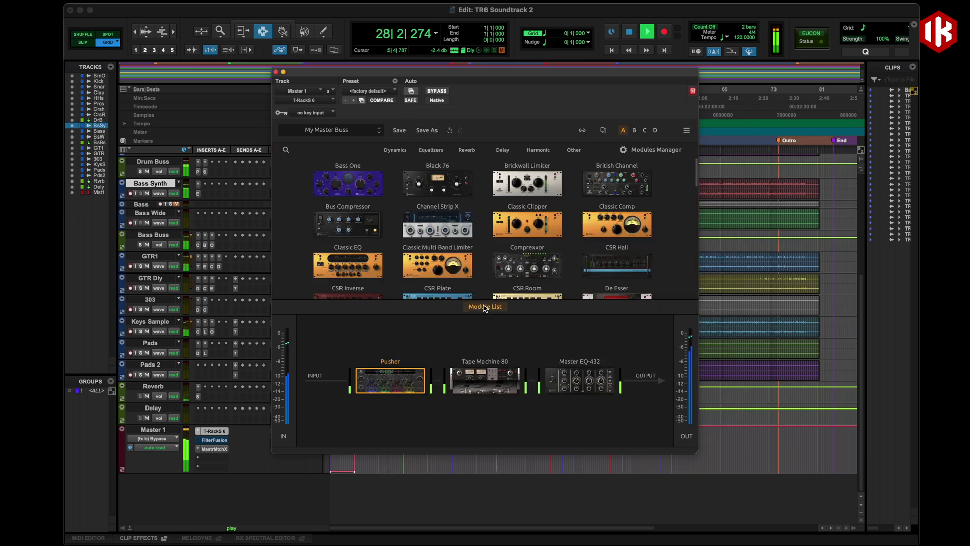
scroll(475, 227, "down", 5)
scroll(480, 263, "up", 5)
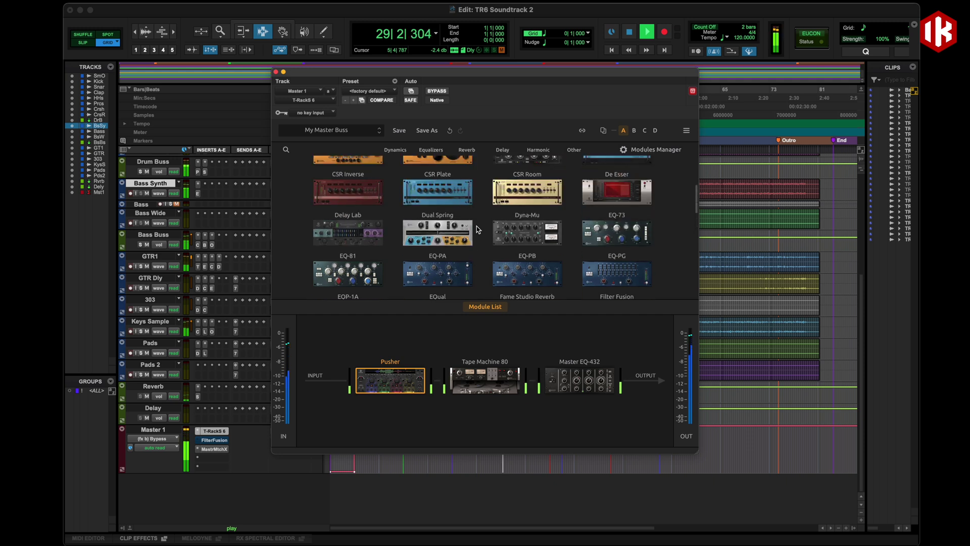
left_click(485, 308)
left_click(342, 133)
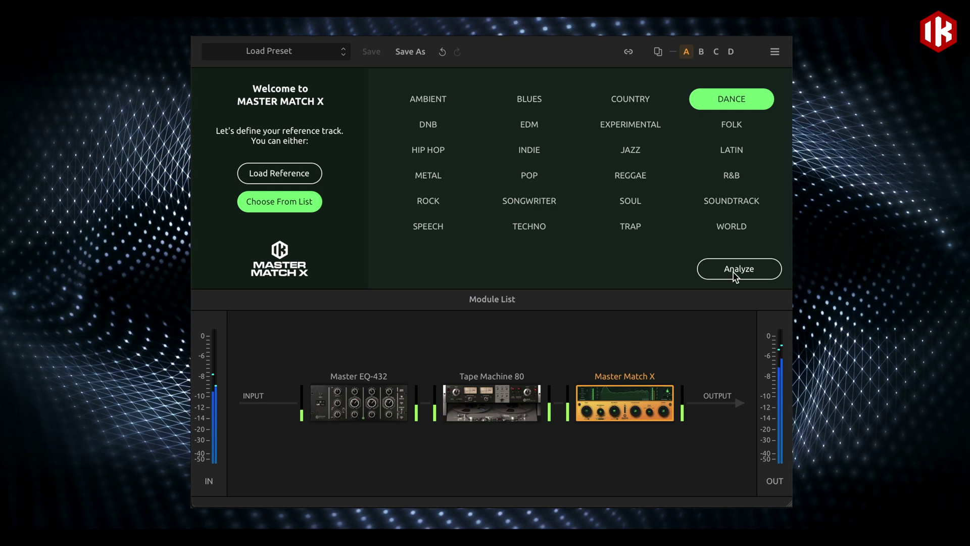
Start the Master Match X analysis against the DANCE genre reference
left_click(733, 271)
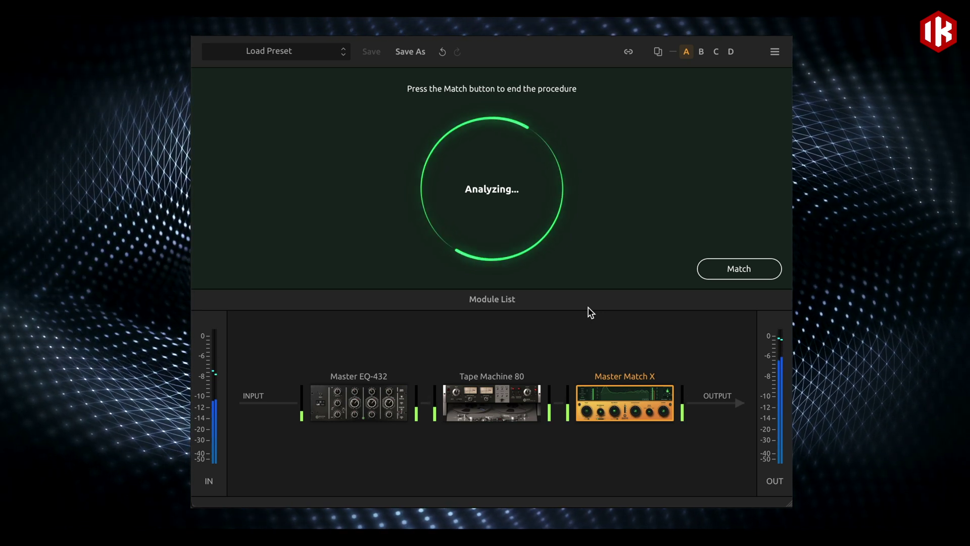
Apply the Dance match, giving EQ Match 100%, Compression 5.1 and Limiter 5.0
left_click(729, 272)
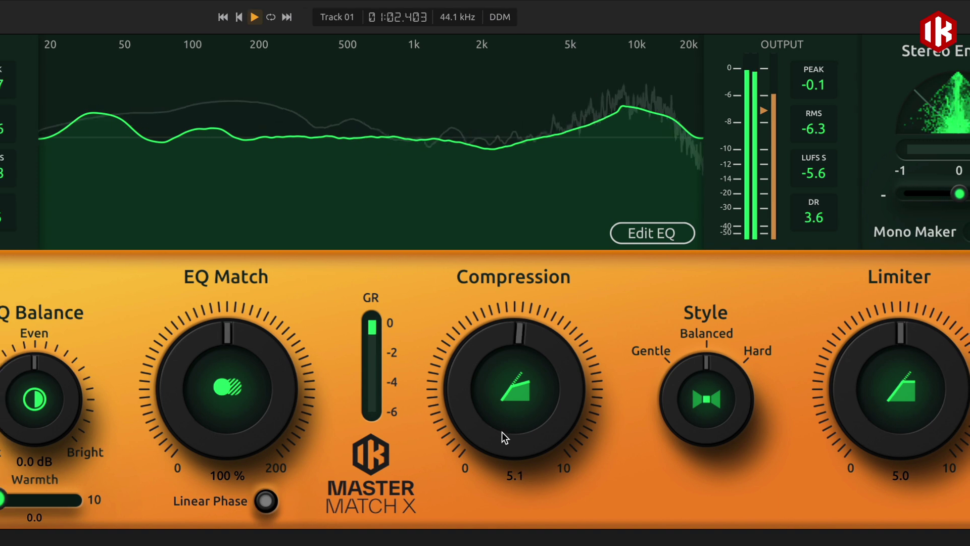
Set Compression 5.6, EQ Match 111%, enable Linear Phase, add Warmth and raise Input to 1.6 dB
left_click_drag(477, 435, 477, 416)
left_click_drag(319, 399, 347, 404)
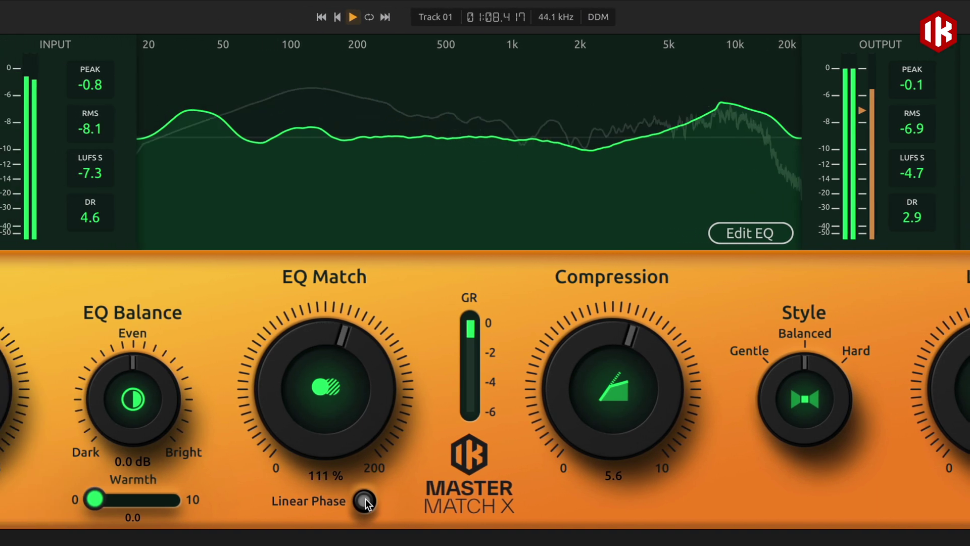
left_click(341, 502)
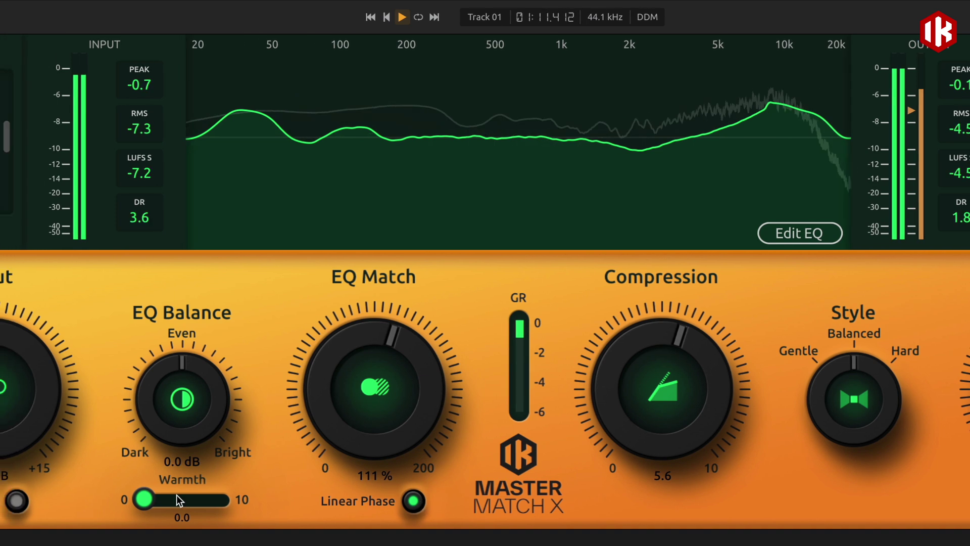
left_click_drag(122, 500, 140, 500)
left_click_drag(18, 437, 77, 410)
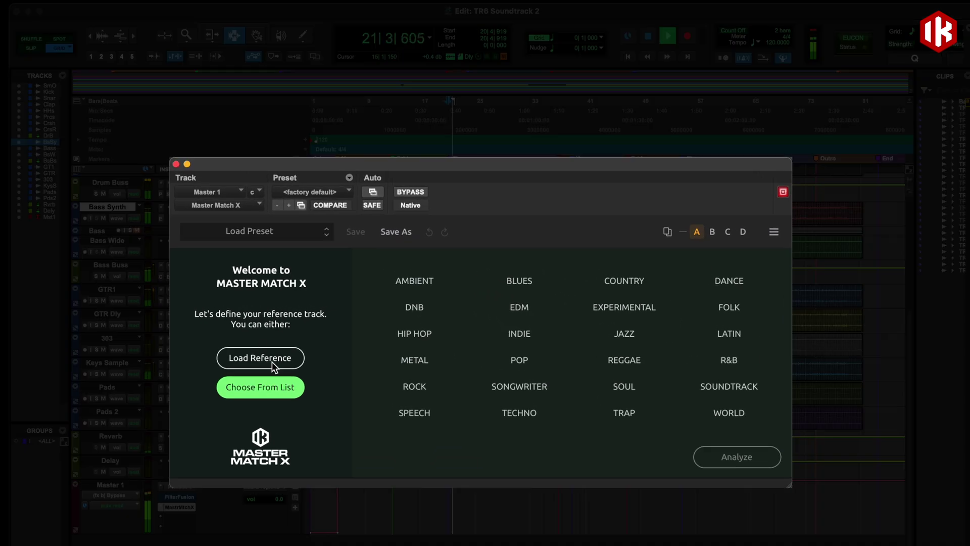
Choose POP from the Master Match X genre list, analyse the mix and apply the match
left_click(270, 362)
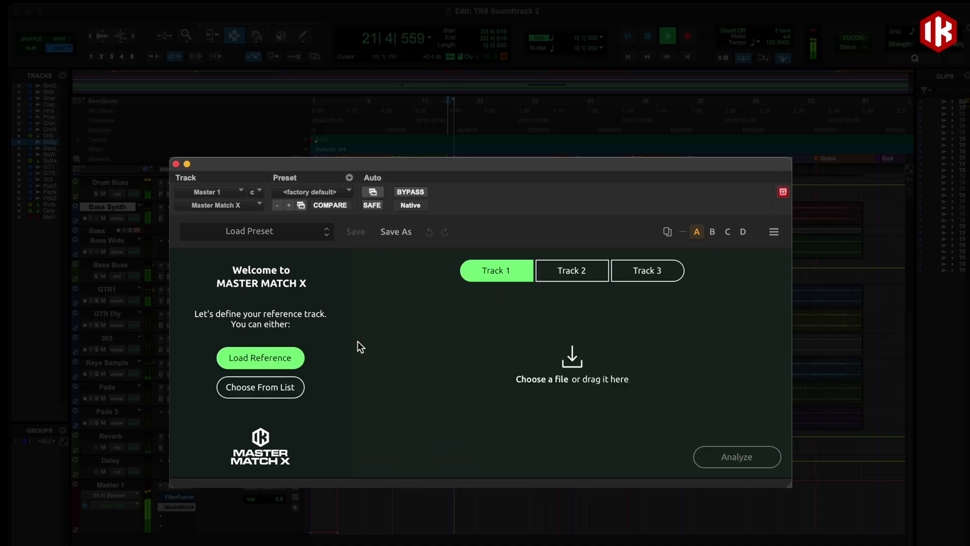
left_click(268, 388)
left_click(516, 364)
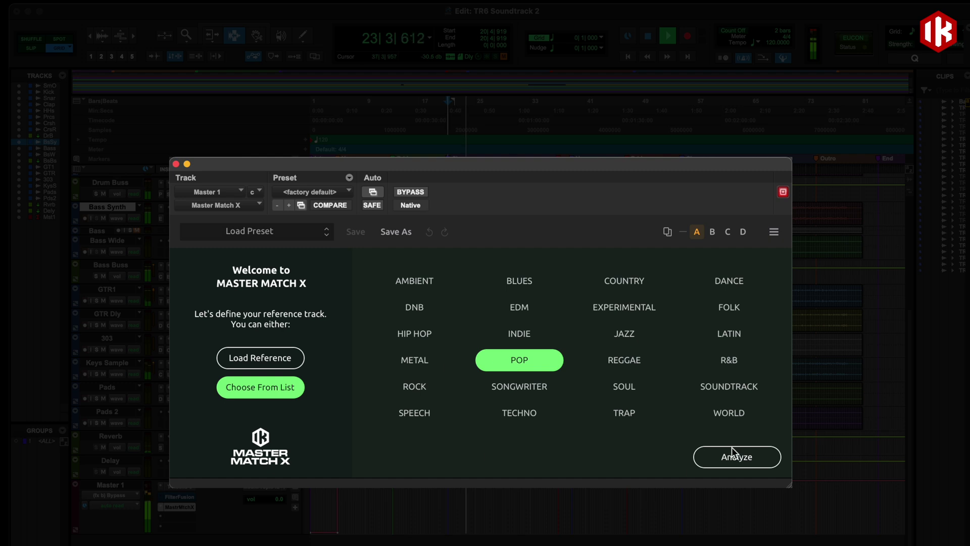
left_click(739, 460)
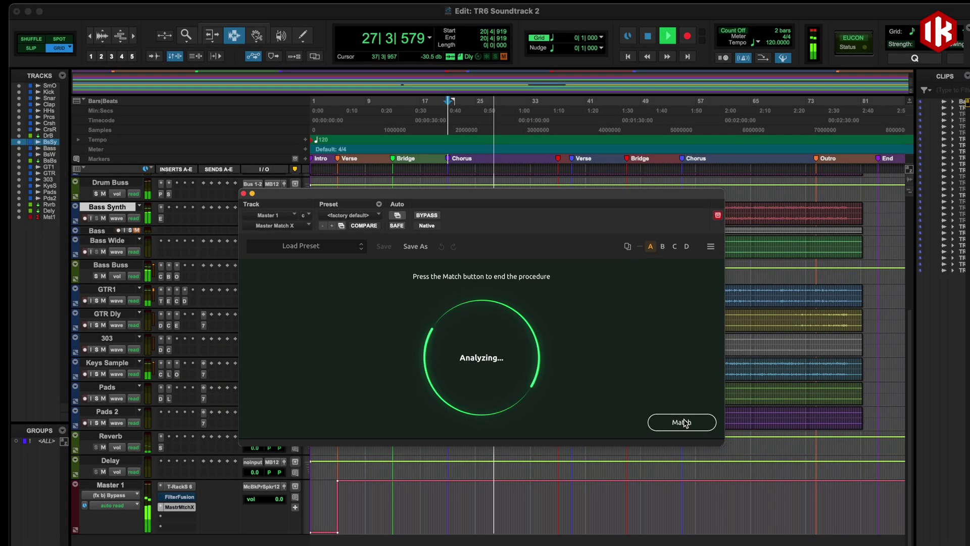
left_click(681, 429)
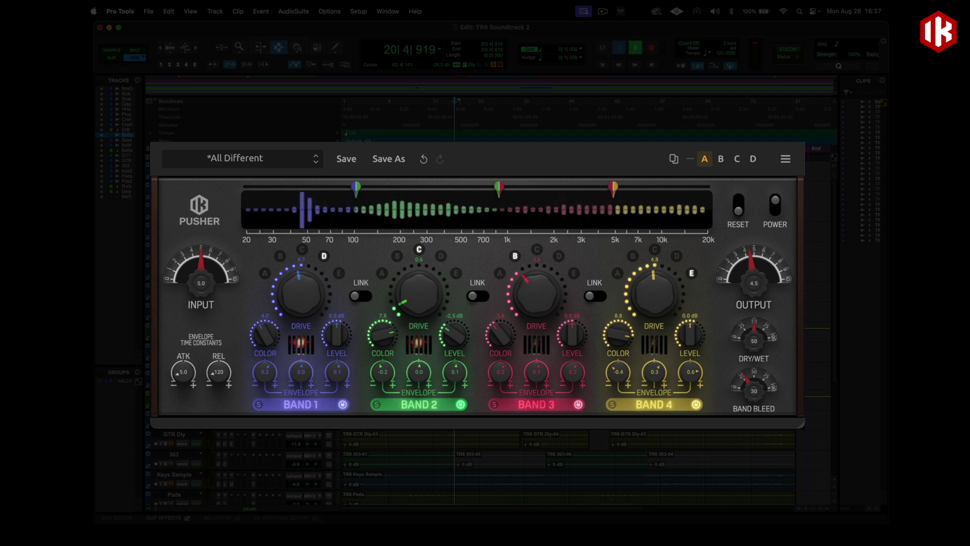
Raise Pusher's Dry/Wet mix to 85 and Band Bleed to 100
left_click_drag(755, 347, 759, 276)
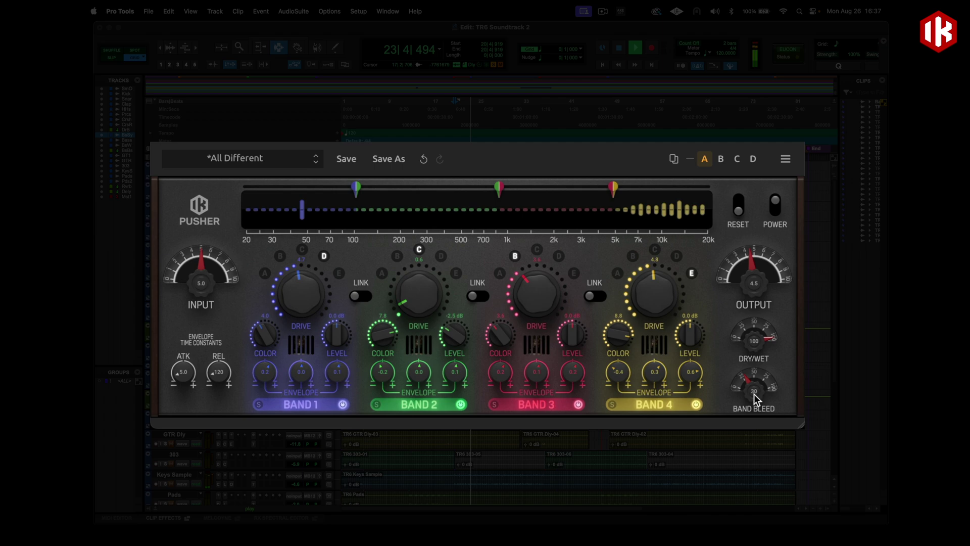
left_click_drag(755, 395, 756, 362)
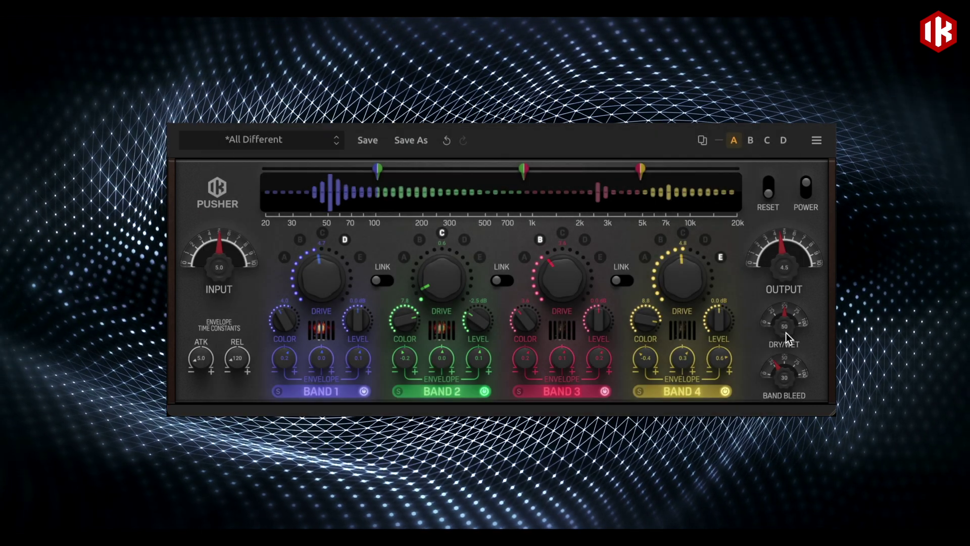
Raise Dry/Wet to 73 and Band Bleed to 90, and set Band 1 to mode E and Band 4 to D
left_click_drag(791, 340, 789, 217)
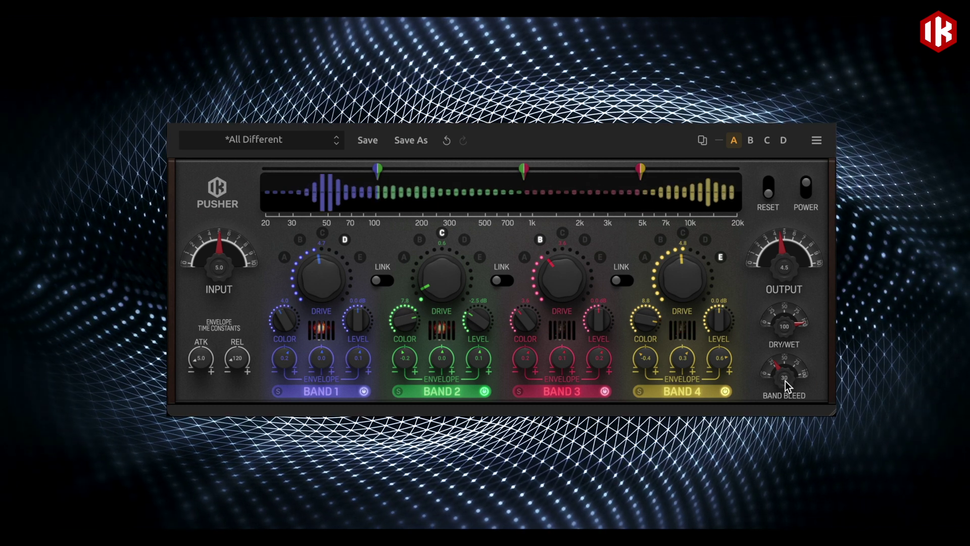
left_click_drag(785, 381, 789, 248)
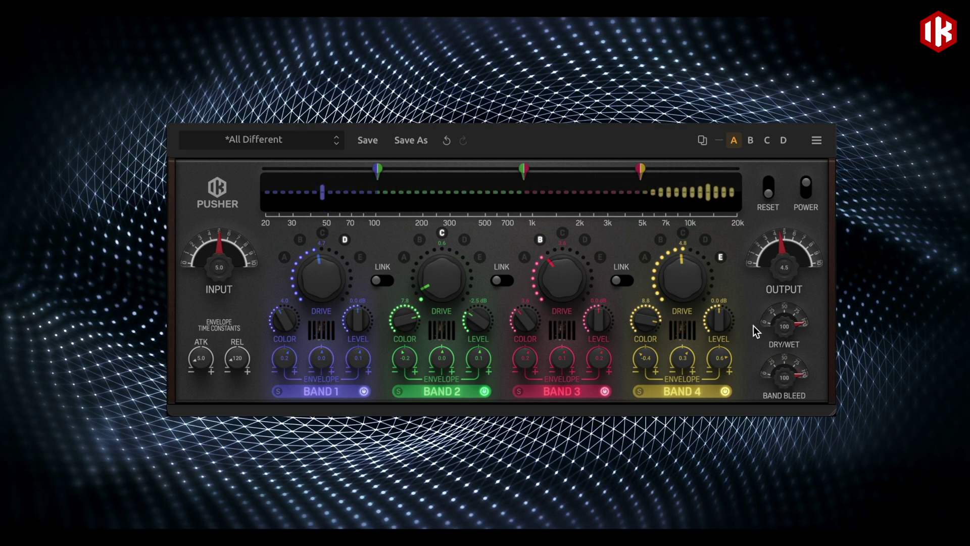
left_click(360, 258)
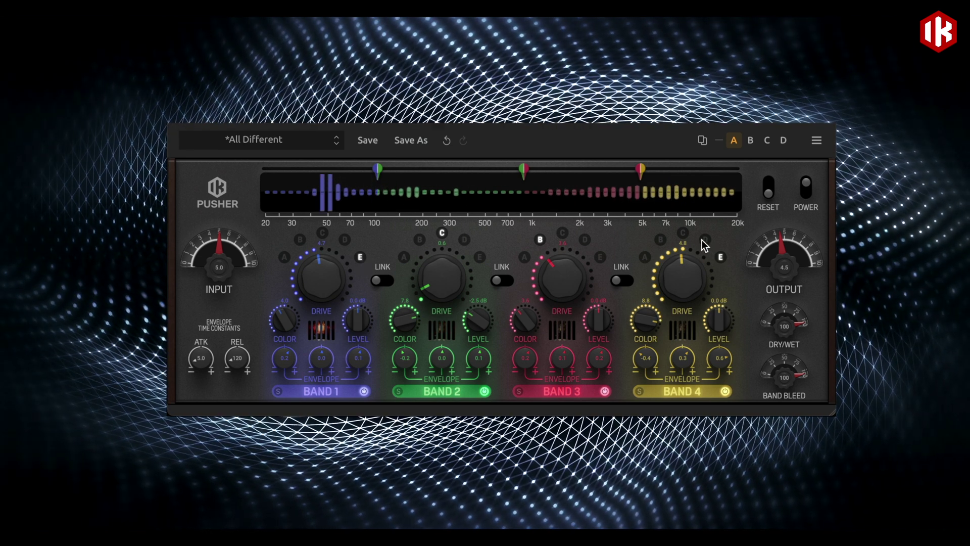
left_click(705, 241)
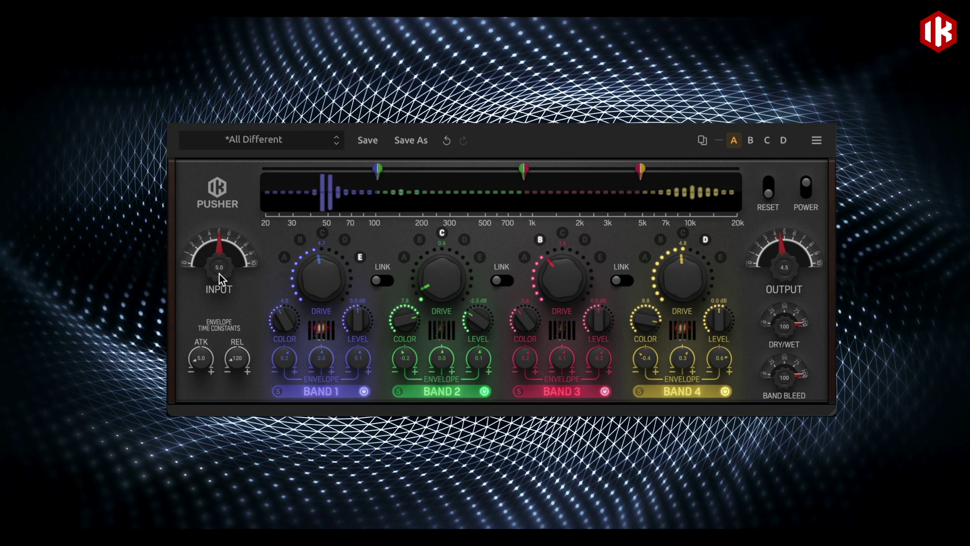
Raise Band 1 drive to 5.0, set Band 2 to mode B with drive 3.5, and lower Dry/Wet slightly
left_click_drag(318, 283, 326, 272)
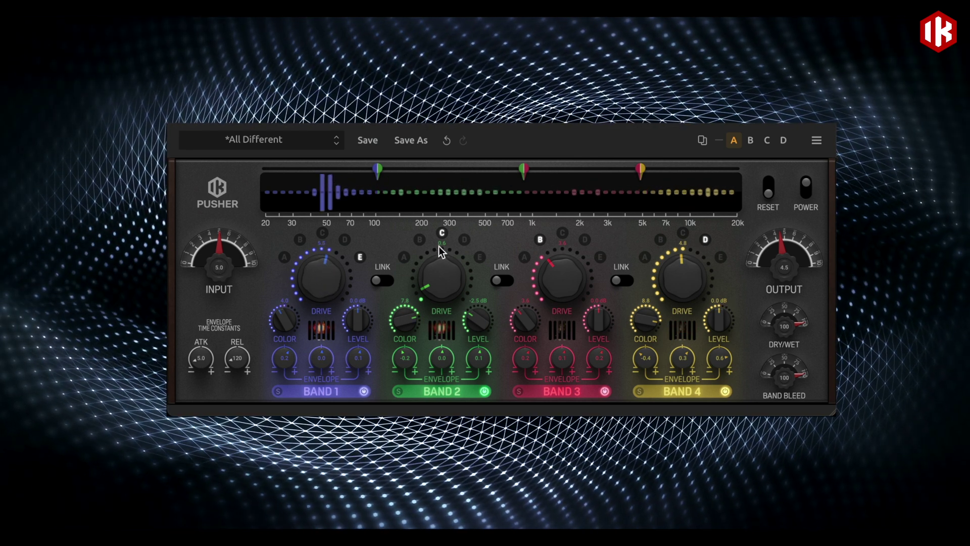
left_click(421, 240)
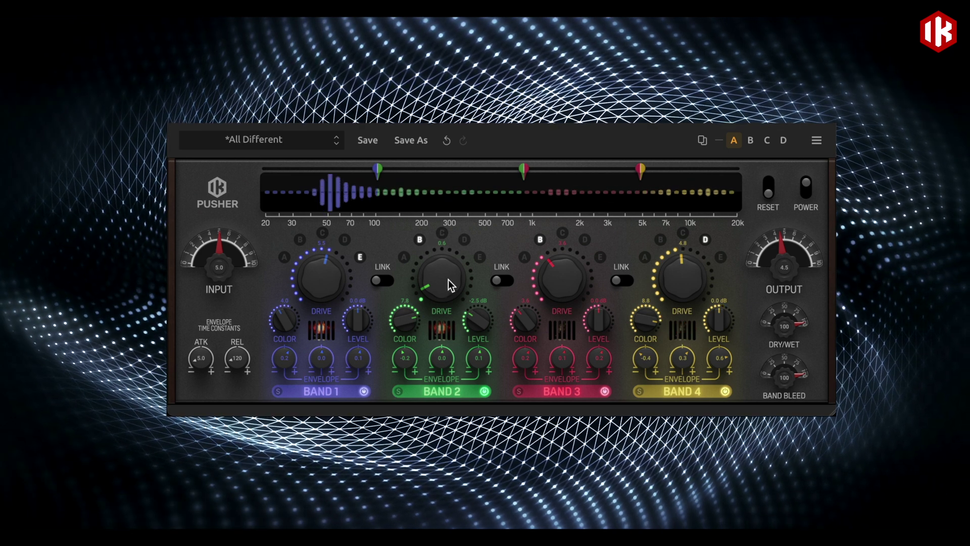
left_click_drag(448, 280, 447, 225)
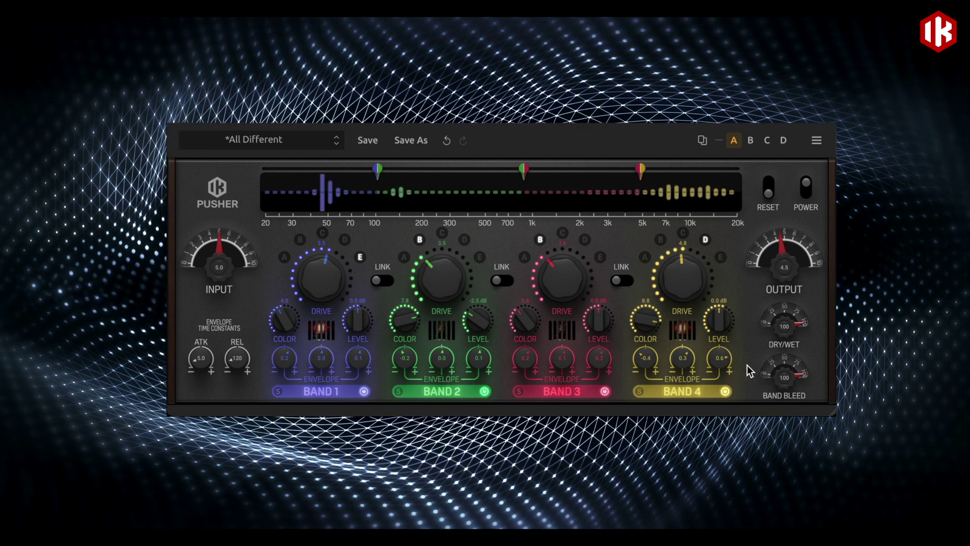
left_click_drag(784, 338, 784, 448)
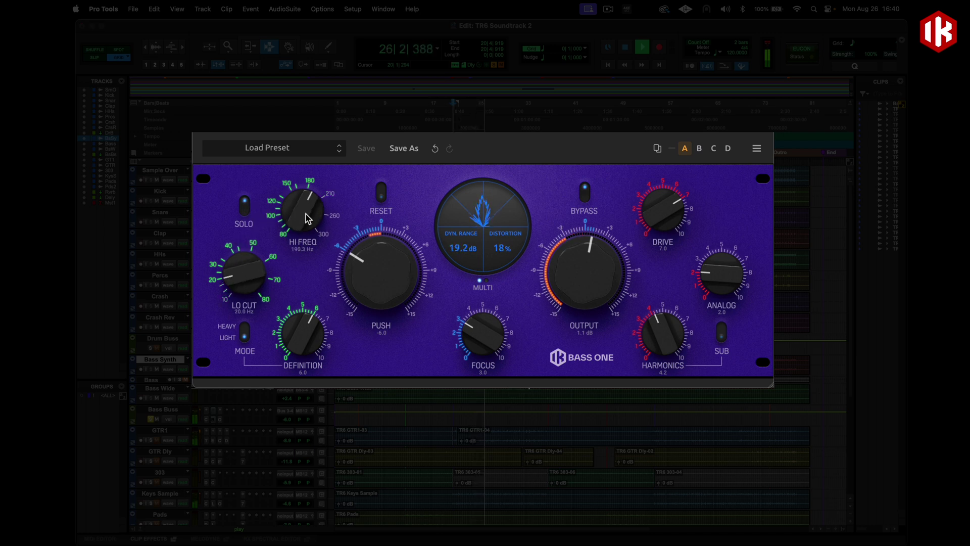
Raise Bass One's Definition to 6.7 and Push from -6.0 to -4.1
left_click_drag(302, 339, 273, 282)
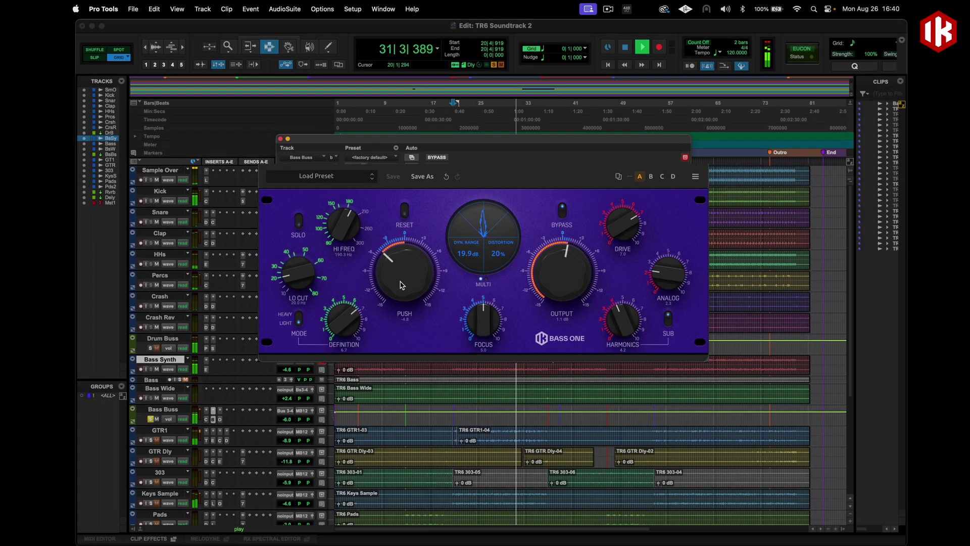
left_click_drag(379, 298, 378, 286)
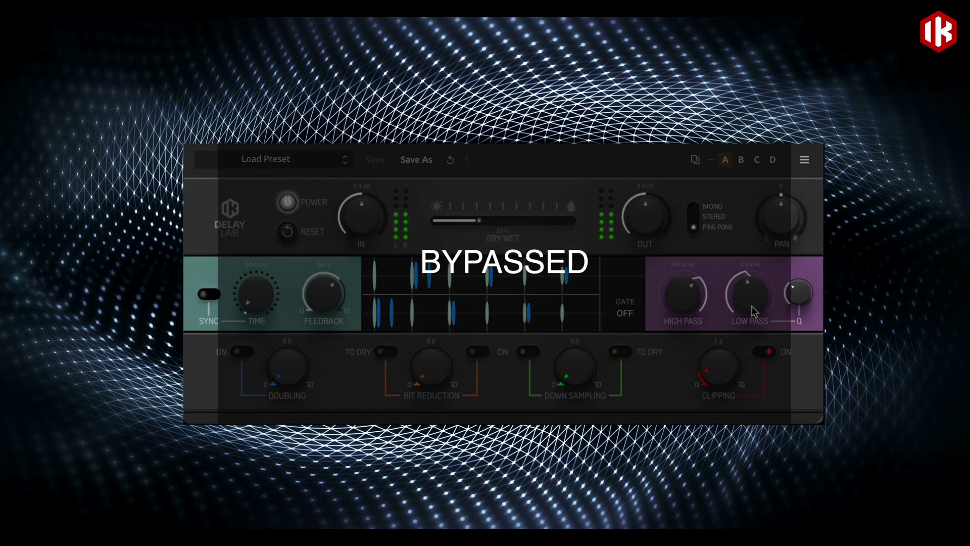
Adjust Delay Lab's low-pass and feedback, ending at 88% feedback and a 3.1 kHz cutoff
left_click_drag(751, 305, 754, 230)
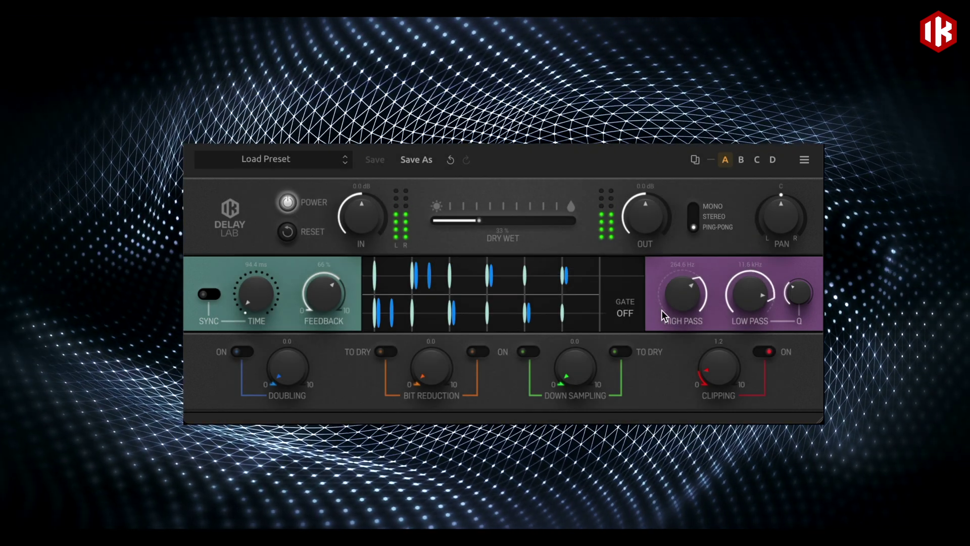
left_click_drag(317, 309, 324, 254)
left_click_drag(753, 296, 754, 395)
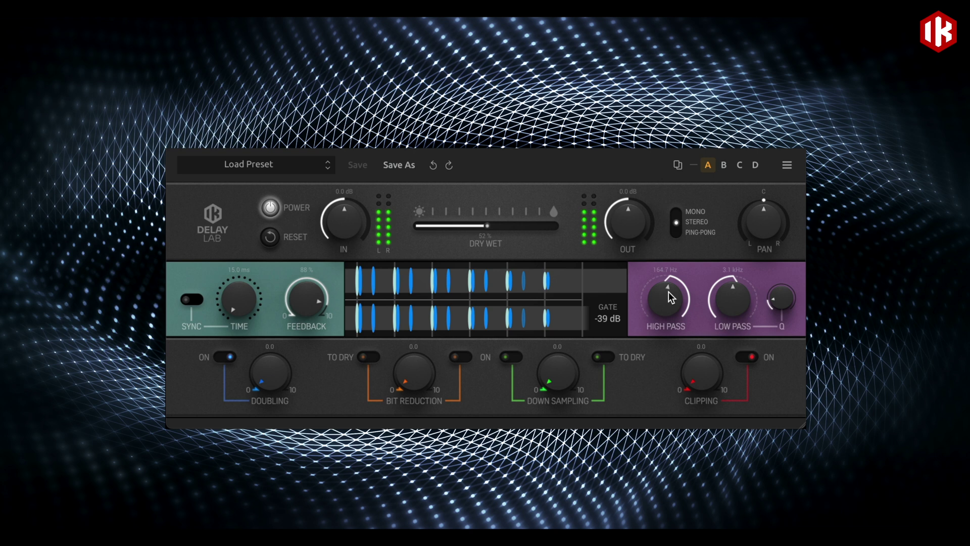
Set Delay Lab's filters to 20 Hz and 4.8 kHz, add doubling, and enable Down Sampling at about 6.7
left_click_drag(669, 292, 664, 397)
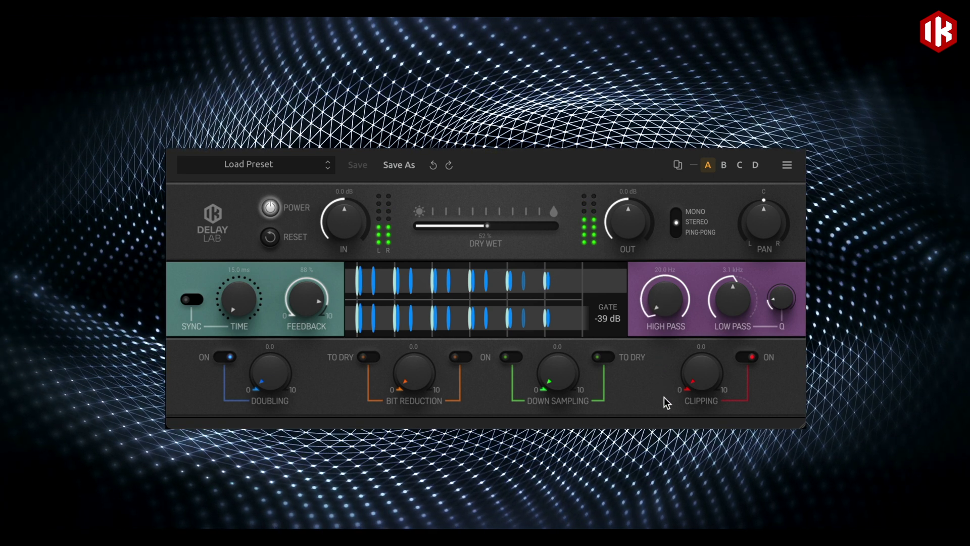
left_click_drag(729, 309, 732, 212)
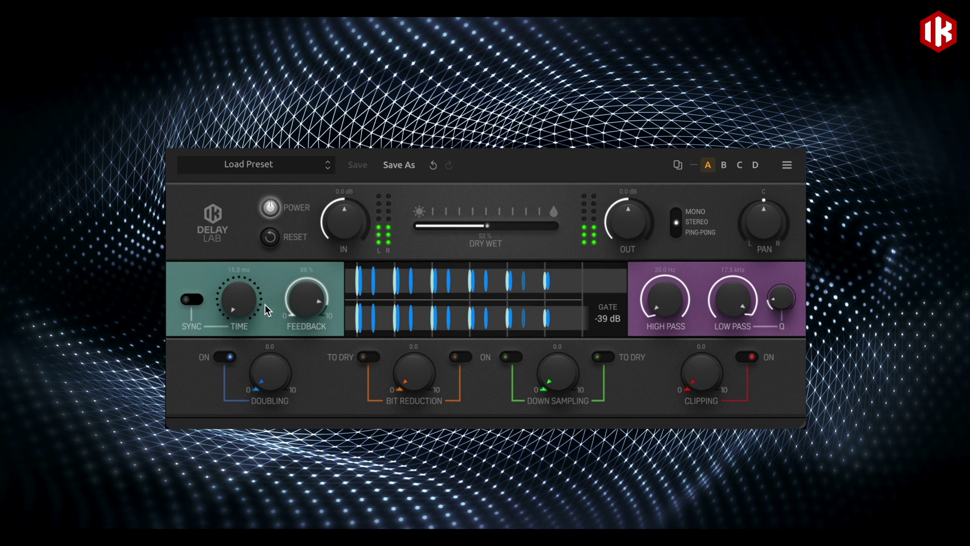
mouse_move(280, 381)
left_mouse_down()
mouse_move(282, 245)
mouse_move(274, 395)
left_mouse_up()
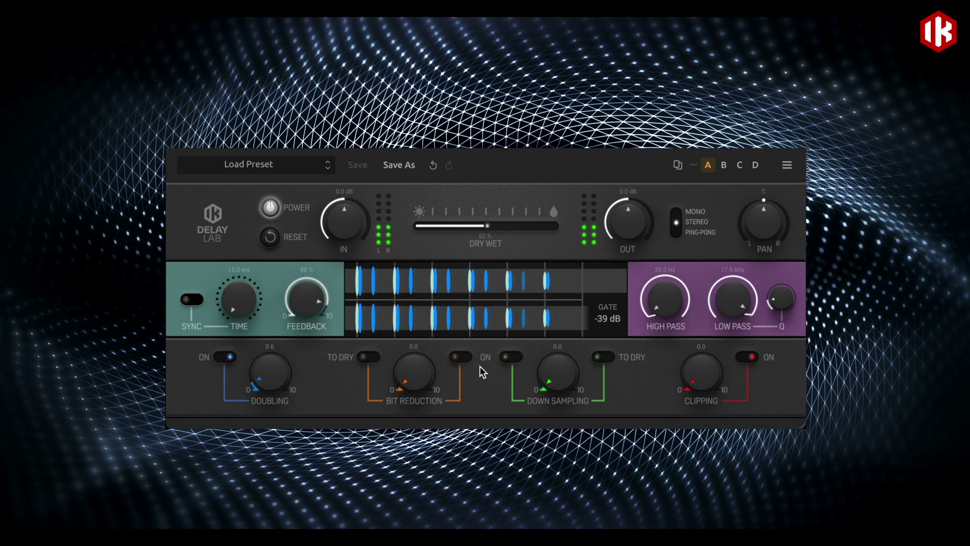
left_click(520, 359)
left_click_drag(554, 385, 556, 255)
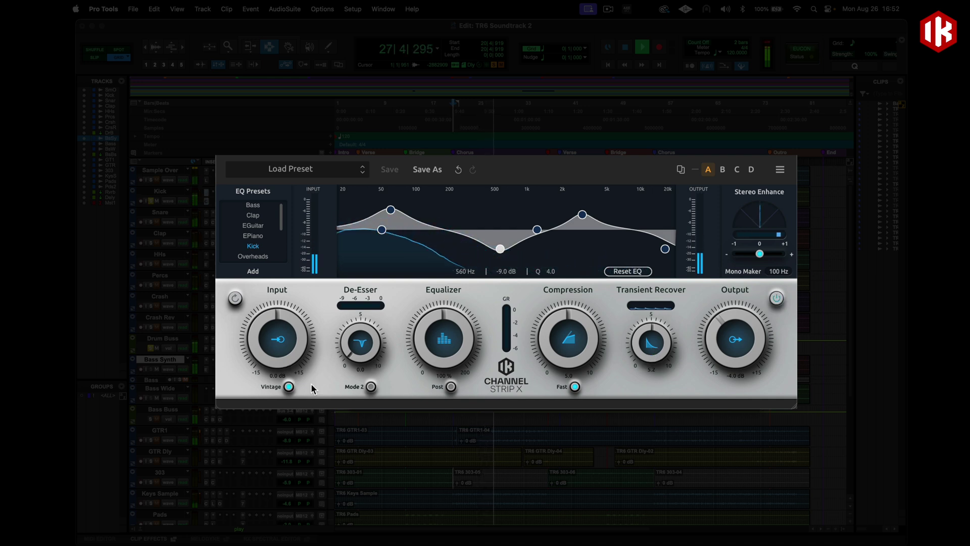
Lower Channel Strip X's Equalizer amount to flatten the EQ curve
left_click_drag(456, 366, 455, 405)
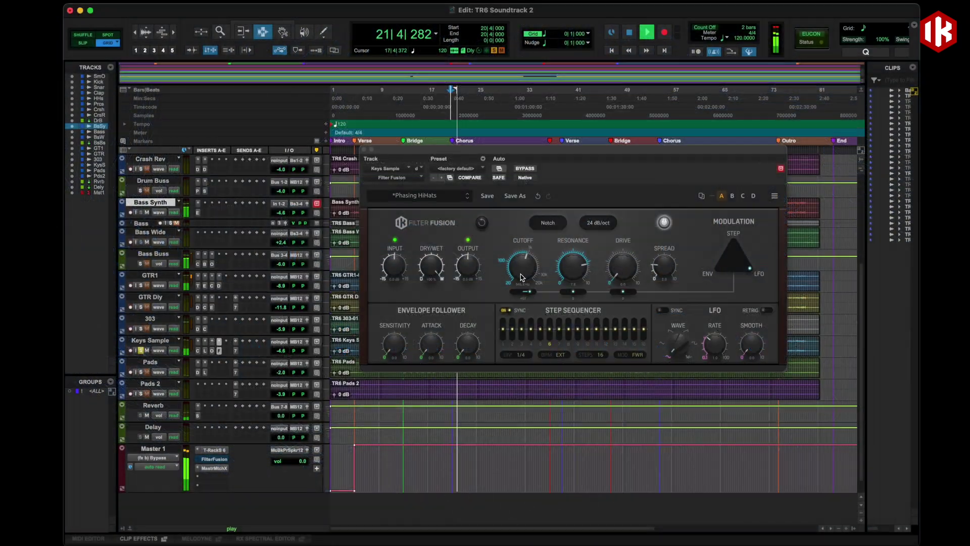
Lower Filter Fusion's cutoff, then bypass and re-enable it to compare
left_click_drag(523, 277, 524, 318)
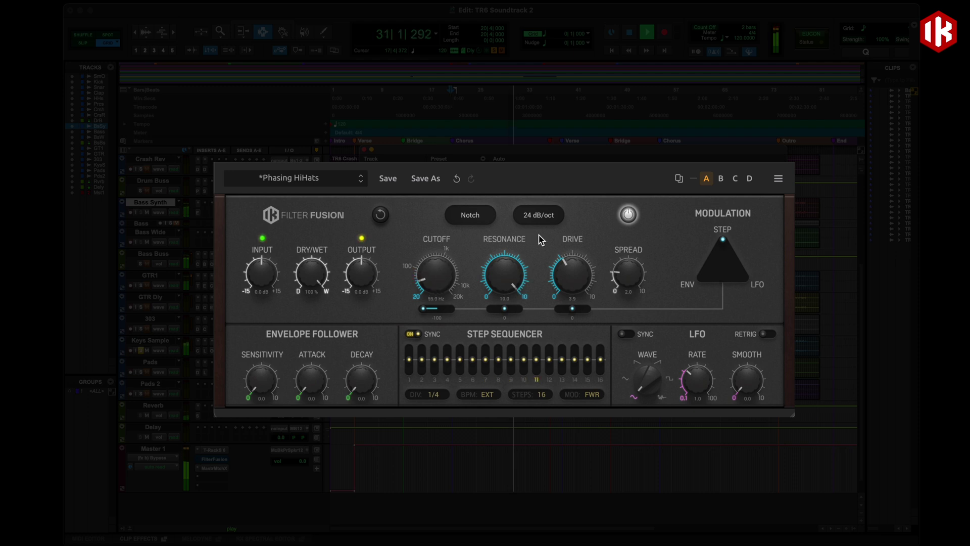
left_click(629, 215)
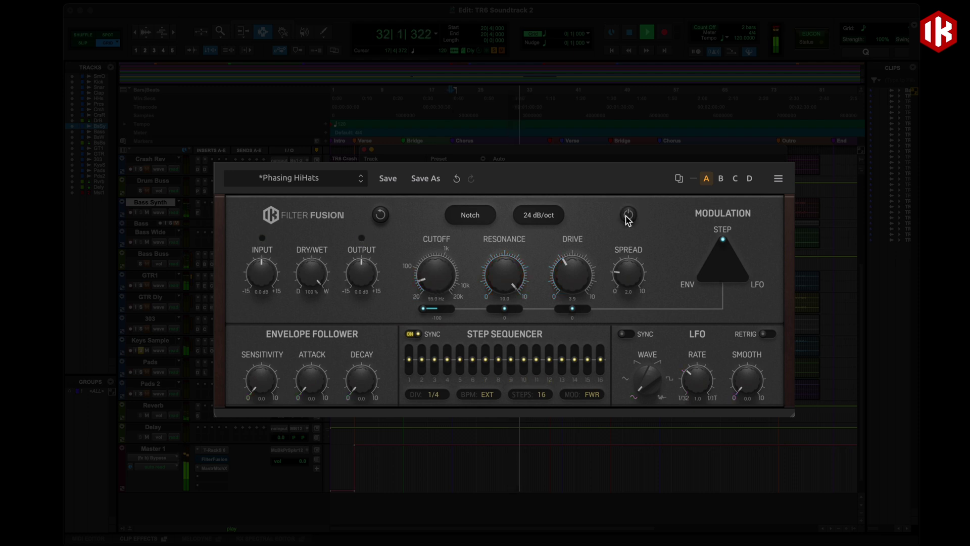
left_click(628, 215)
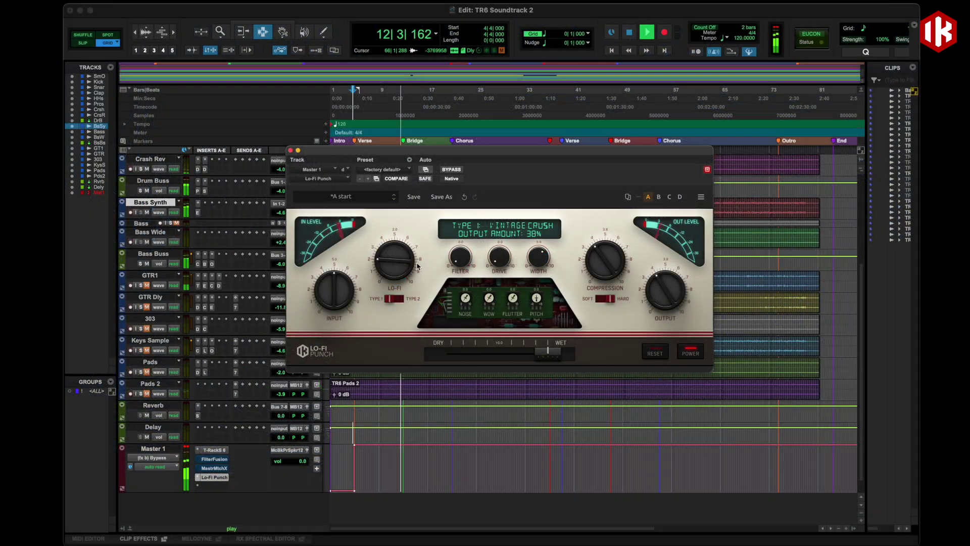
Switch Lo-Fi Punch to Type 2 8-Bit Vibes with Lo-Fi at 8.1, then toggle power off and on
left_click_drag(402, 278, 402, 240)
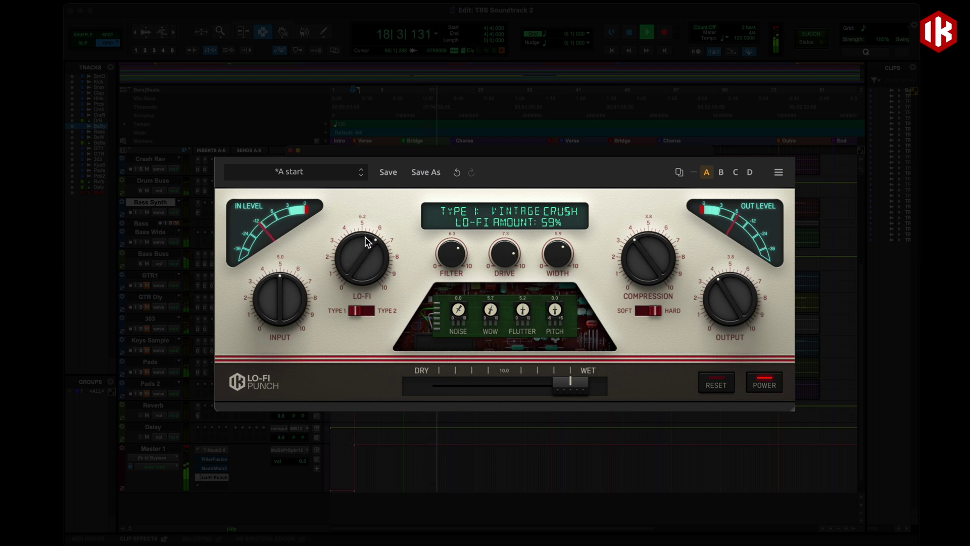
left_click(355, 307)
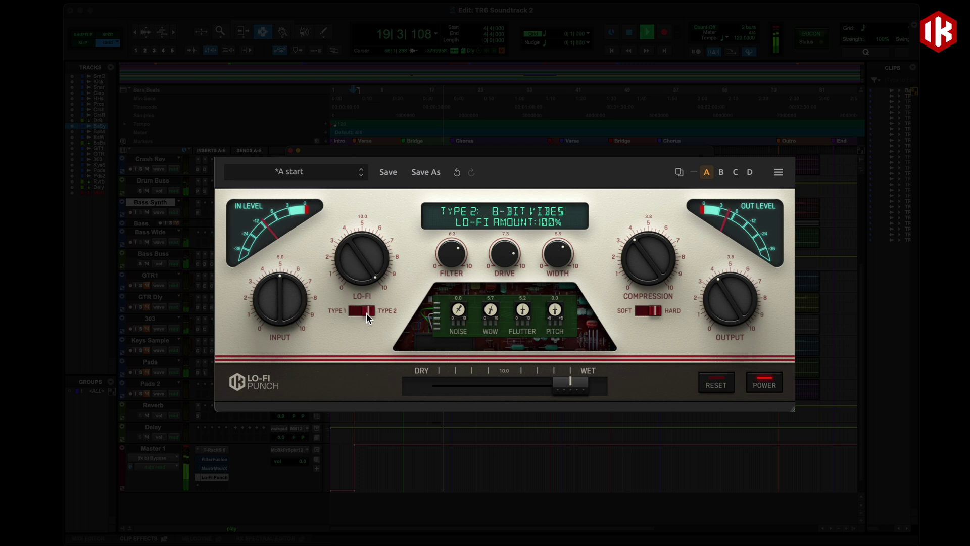
left_click_drag(364, 260, 366, 295)
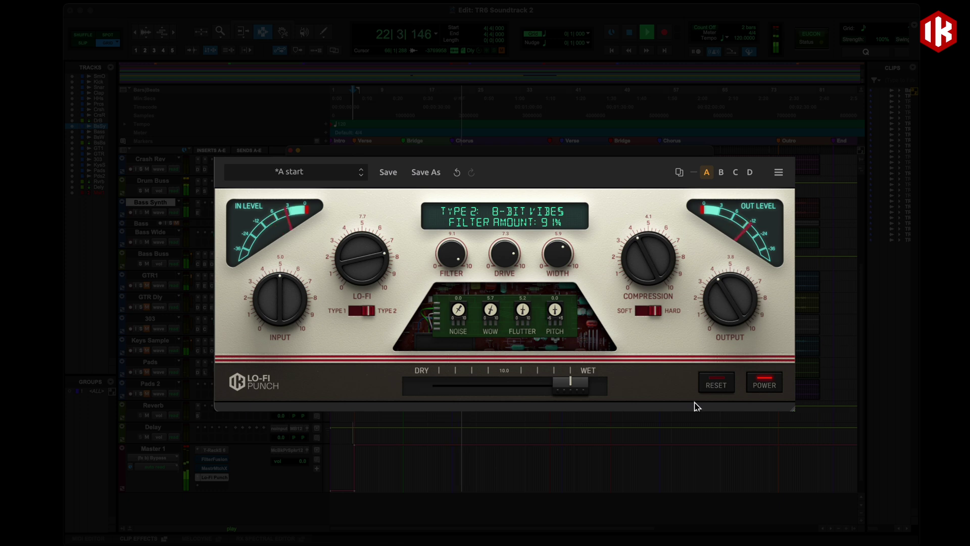
left_click(764, 384)
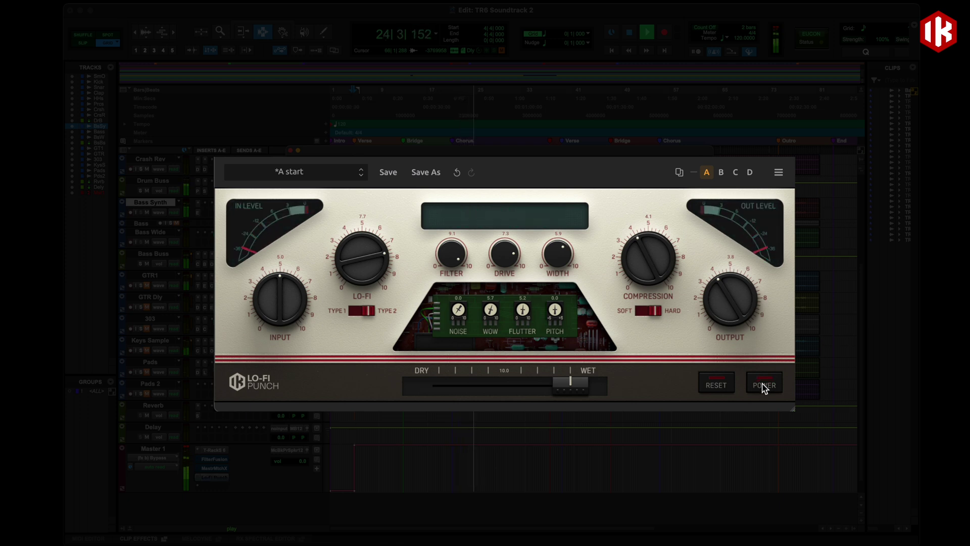
left_click(763, 384)
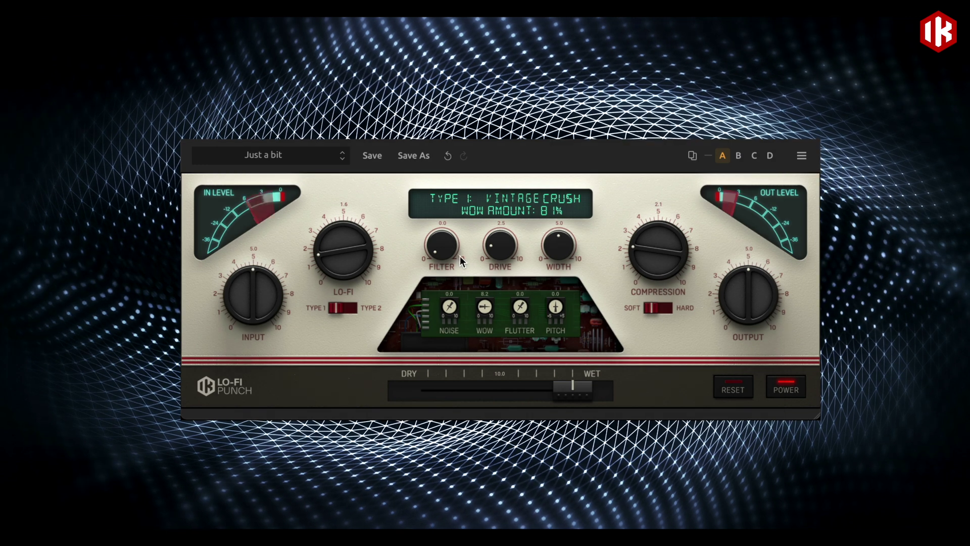
Set Filter to 8.3, Type 2, Lo-Fi 7.5, Pitch 100% and flutter around 32%
left_click_drag(461, 260, 461, 202)
left_click(343, 307)
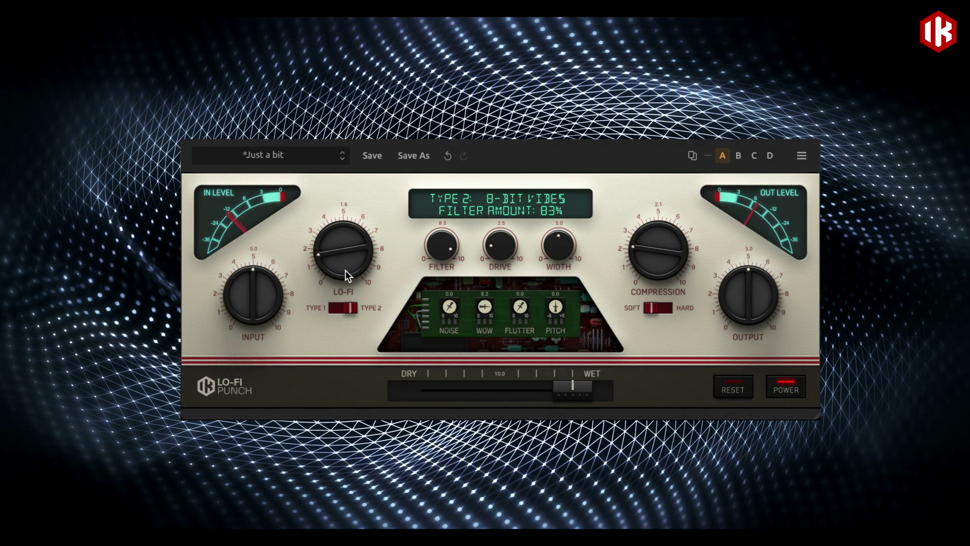
left_click_drag(344, 270, 350, 150)
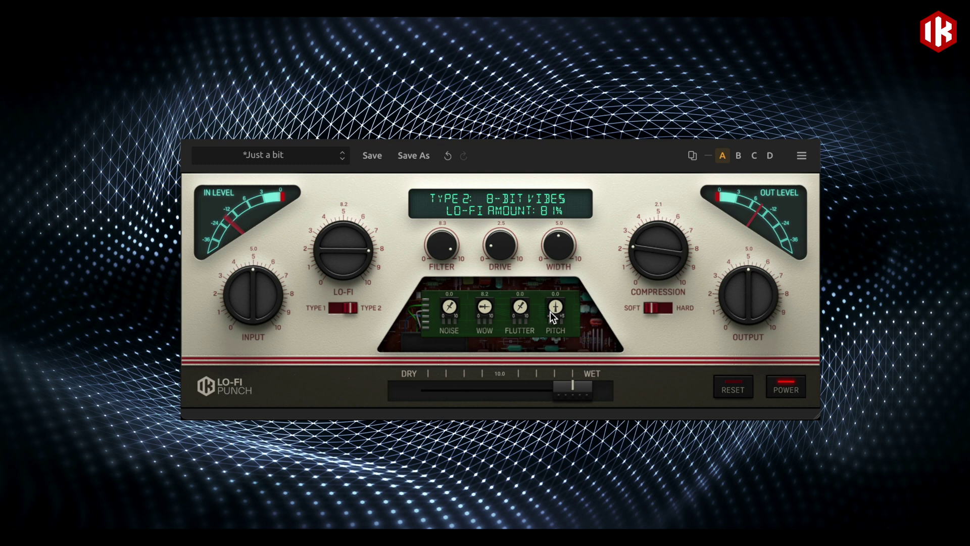
left_click_drag(550, 312, 579, 187)
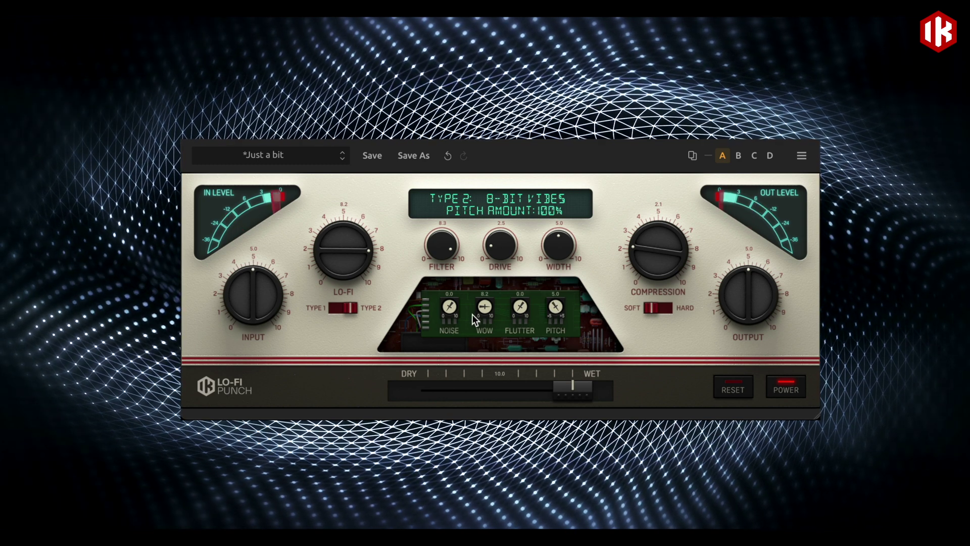
left_click_drag(520, 306, 541, 161)
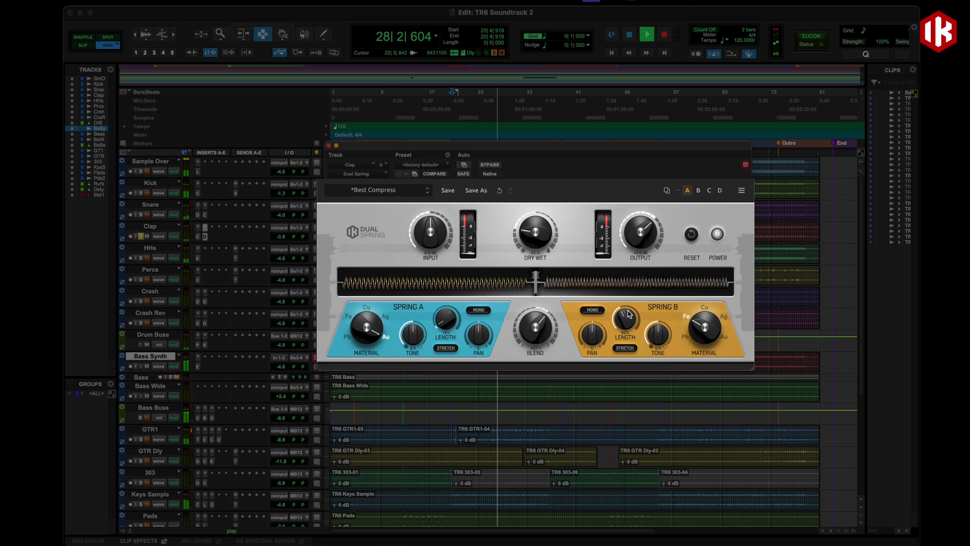
Make Spring B silver at 61% length, drop blend to about +54.7, and lengthen Spring A to 200%
left_click_drag(629, 326, 623, 213)
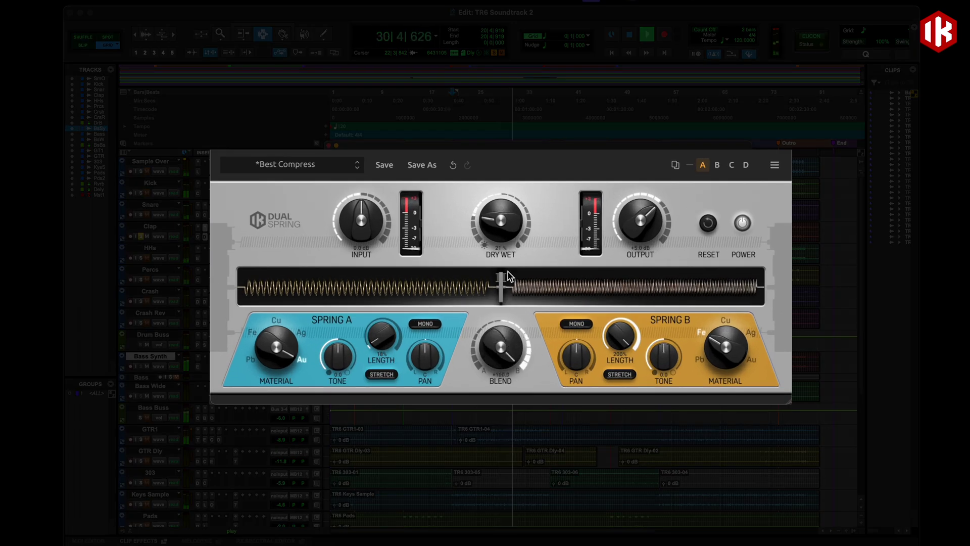
left_click(738, 289)
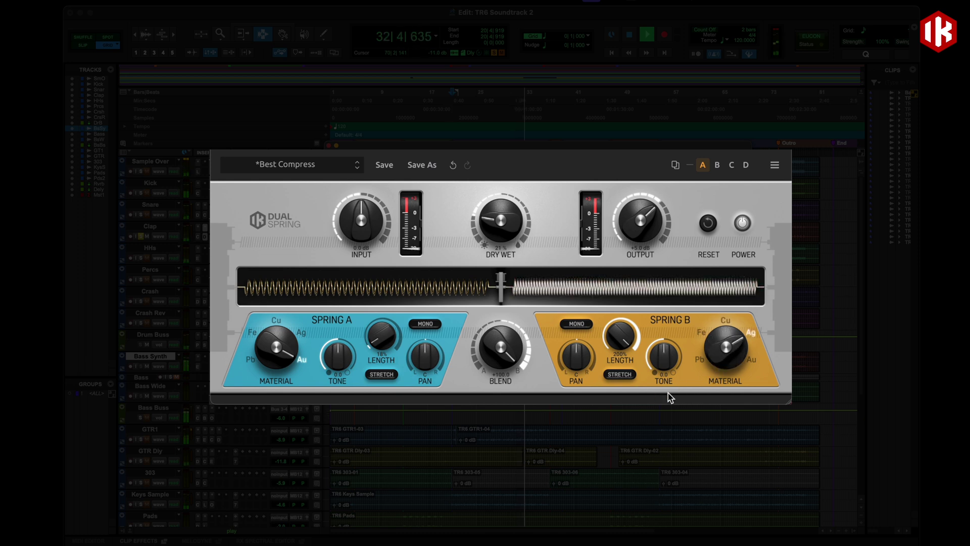
left_click_drag(618, 338, 635, 407)
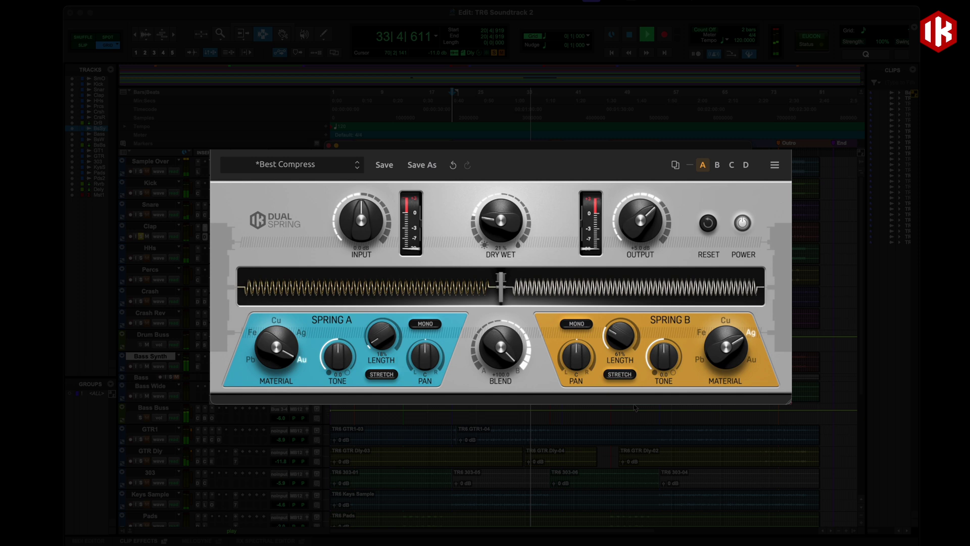
left_click_drag(501, 353, 502, 389)
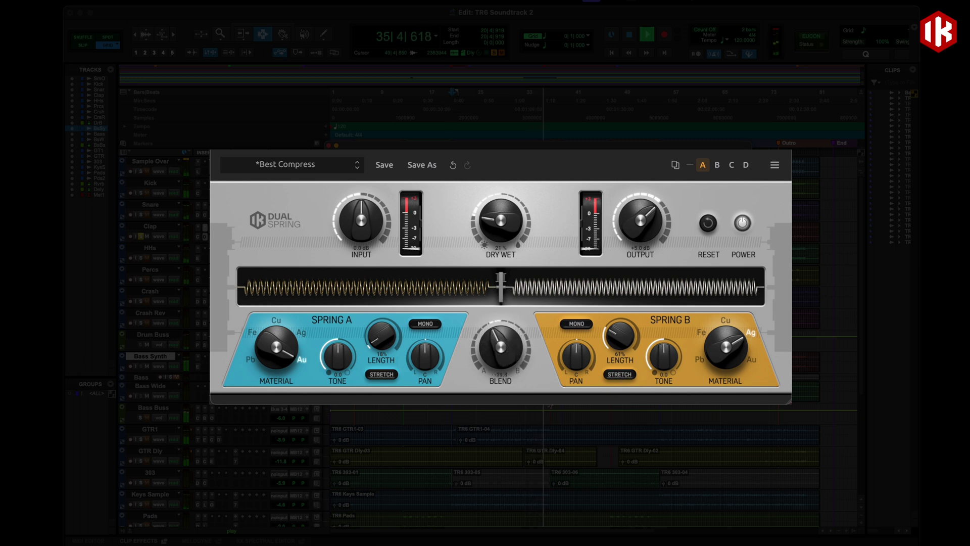
left_click_drag(397, 350, 398, 303)
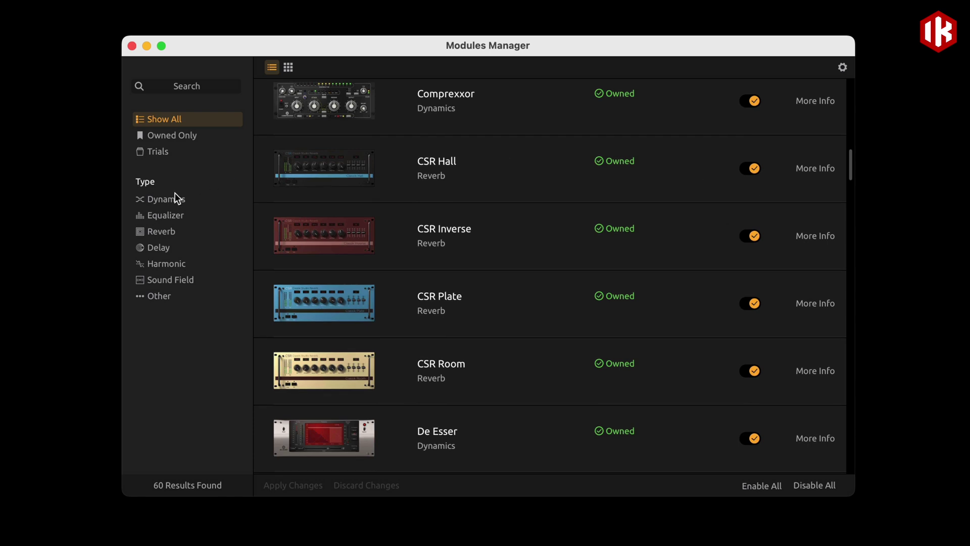
Filter the module list by Dynamics, then Harmonic, returning to all modules each time
left_click(173, 198)
left_click(170, 197)
left_click(164, 262)
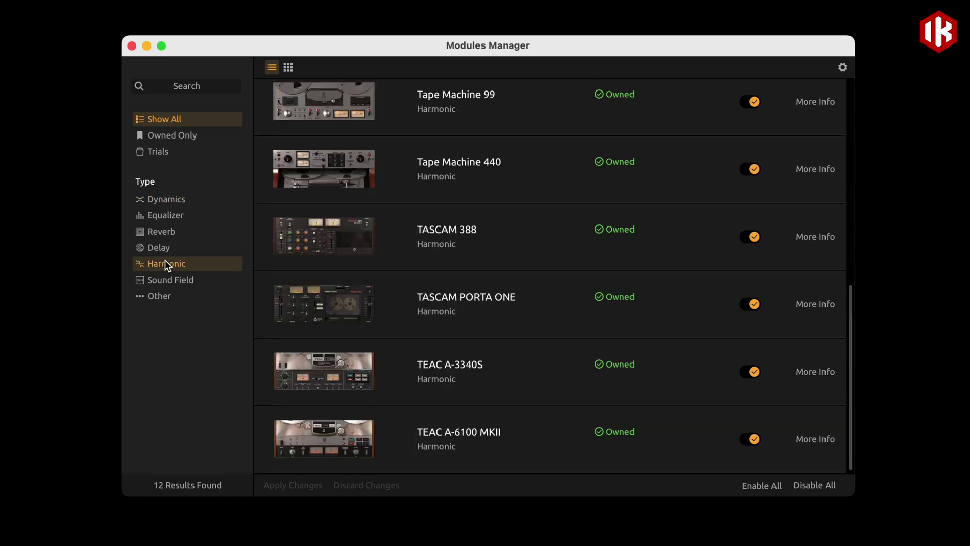
left_click(165, 263)
Switch to grid view, scroll the modules, and check plug-in format preferences without changing them
left_click(288, 68)
scroll(532, 246, "down", 10)
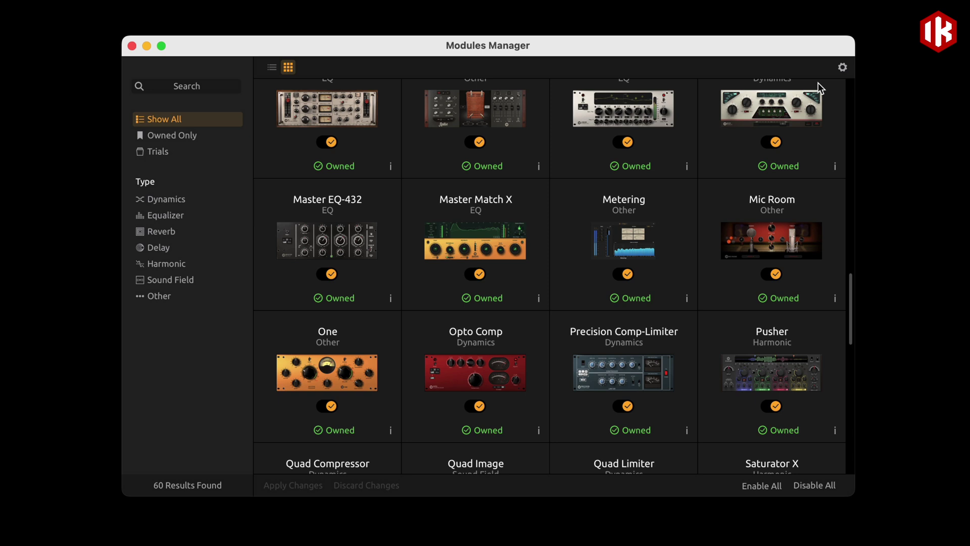
left_click(842, 69)
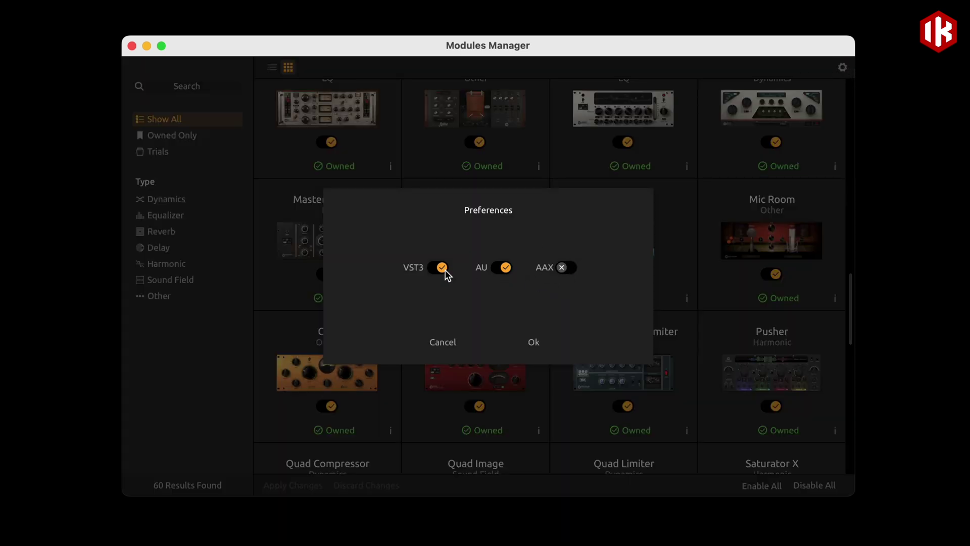
left_click(467, 347)
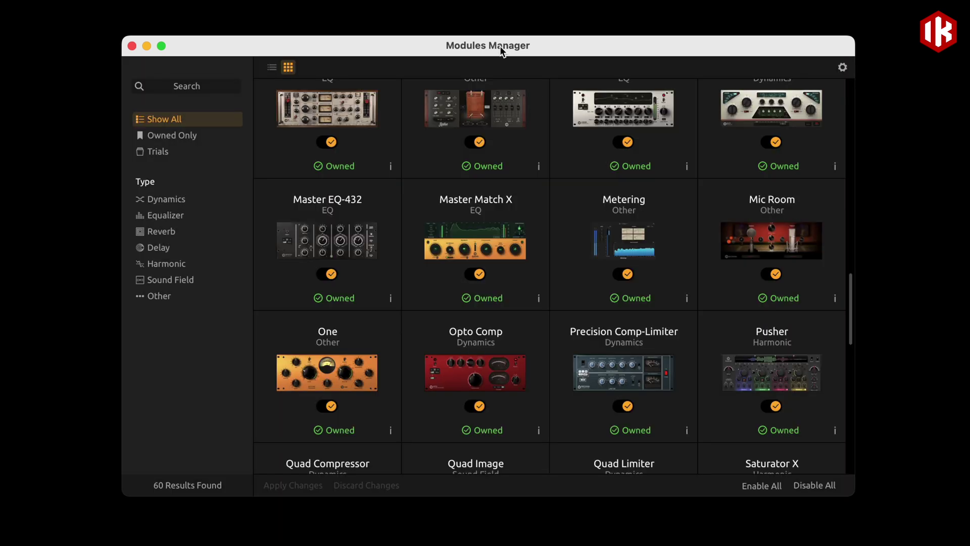